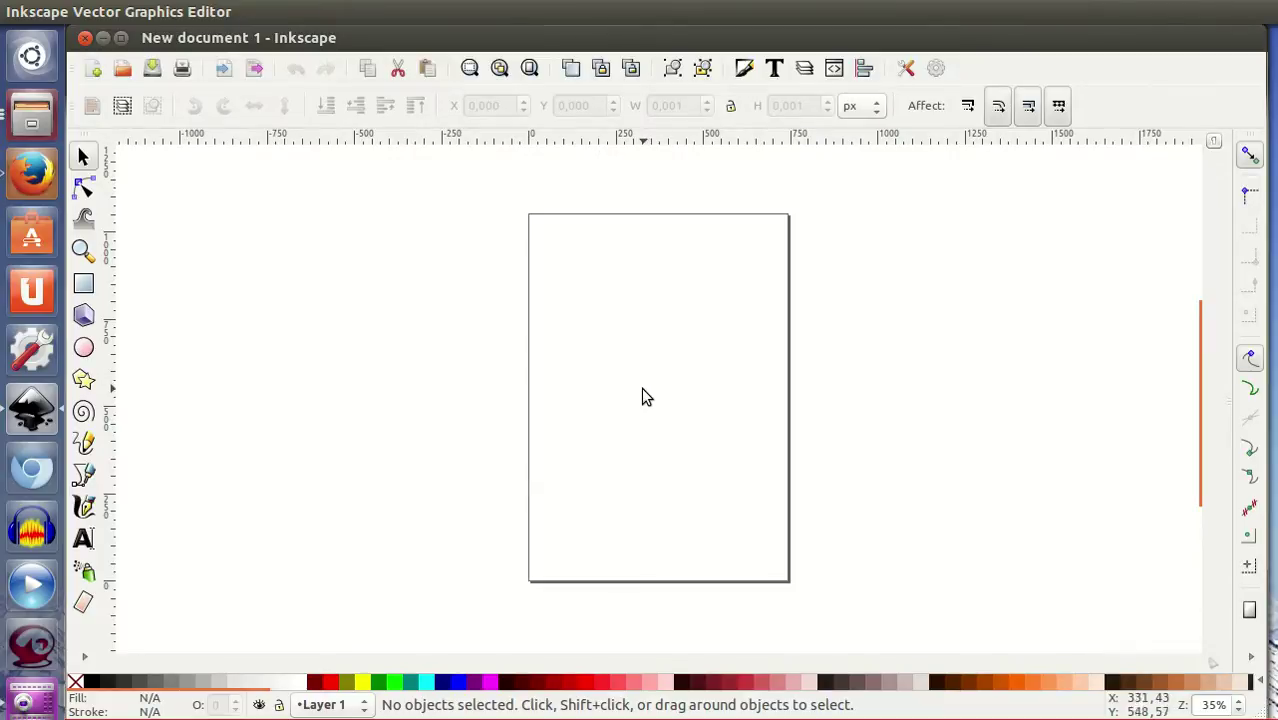
Zoom the blank page from 35% to about 99% so it fills the canvas.
{"action": "scroll", "coordinate": [629, 395], "scroll_direction": "up", "scroll_amount": 2}
{"action": "scroll", "coordinate": [629, 395], "scroll_direction": "up", "scroll_amount": 1}
{"action": "scroll", "coordinate": [629, 395], "scroll_direction": "up", "scroll_amount": 1}
{"action": "scroll", "coordinate": [629, 395], "scroll_direction": "up", "scroll_amount": 1}
{"action": "scroll", "coordinate": [629, 395], "scroll_direction": "up", "scroll_amount": 1}
{"action": "scroll", "coordinate": [629, 395], "scroll_direction": "up", "scroll_amount": 1}
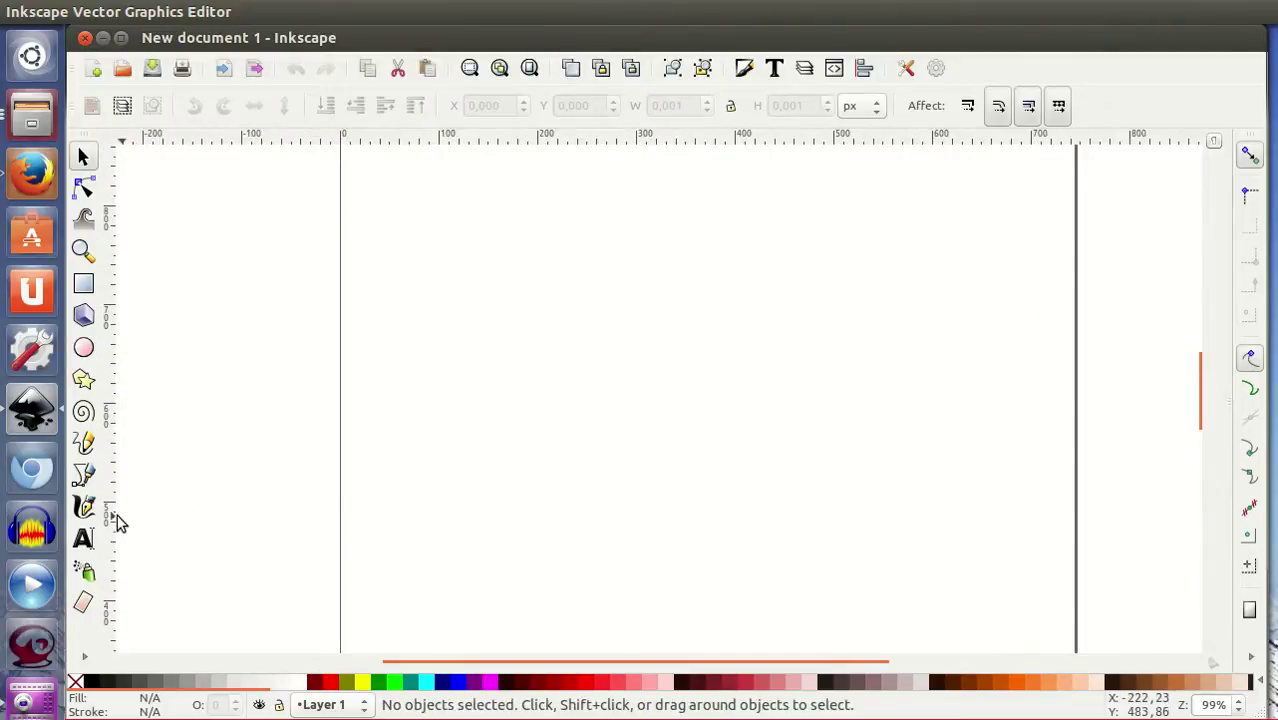
With the Bezier pen, draw the shaft's first curved edge from the left end to the arrowhead.
{"action": "left_click", "coordinate": [84, 477]}
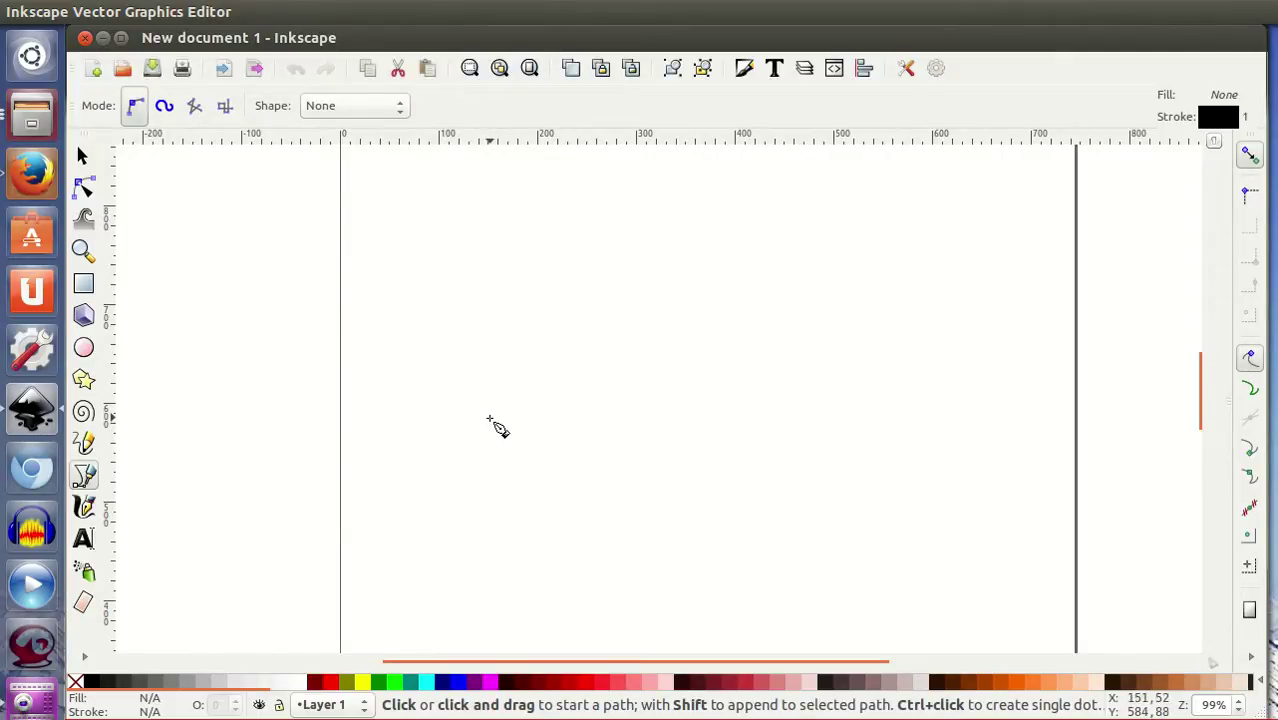
{"action": "left_click", "coordinate": [487, 428]}
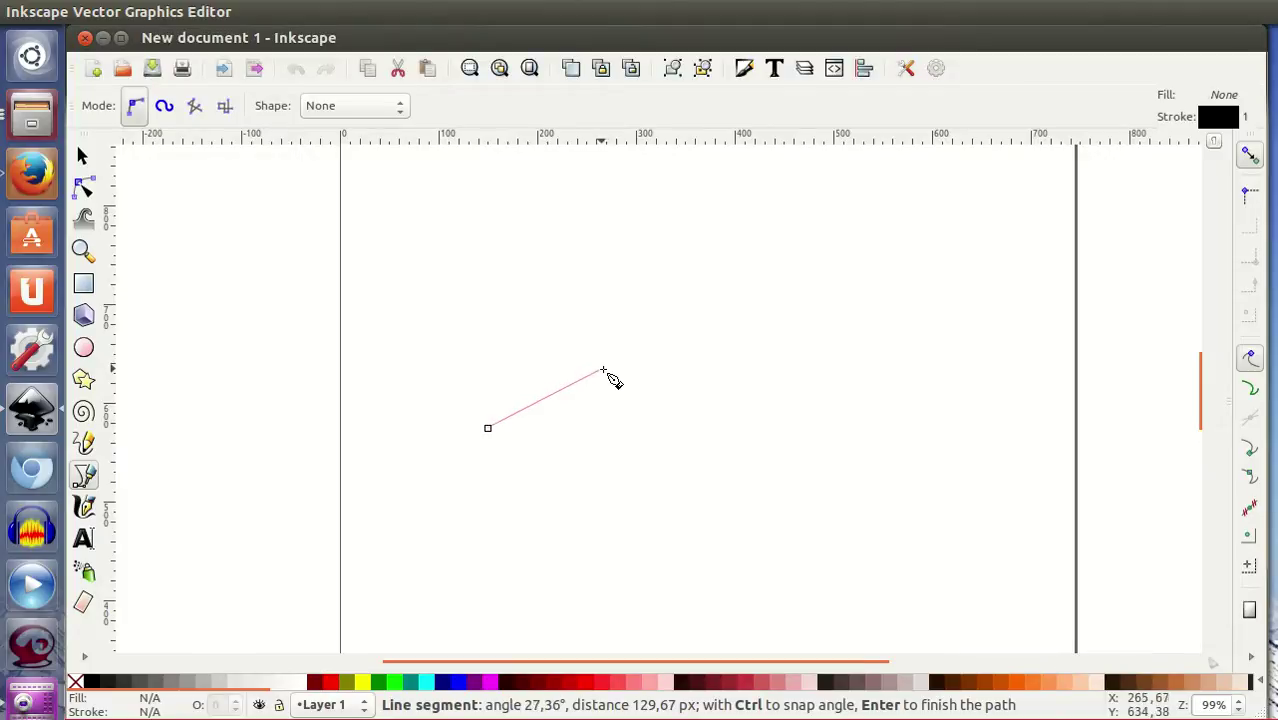
{"action": "left_click_drag", "start_coordinate": [603, 371], "coordinate": [643, 370]}
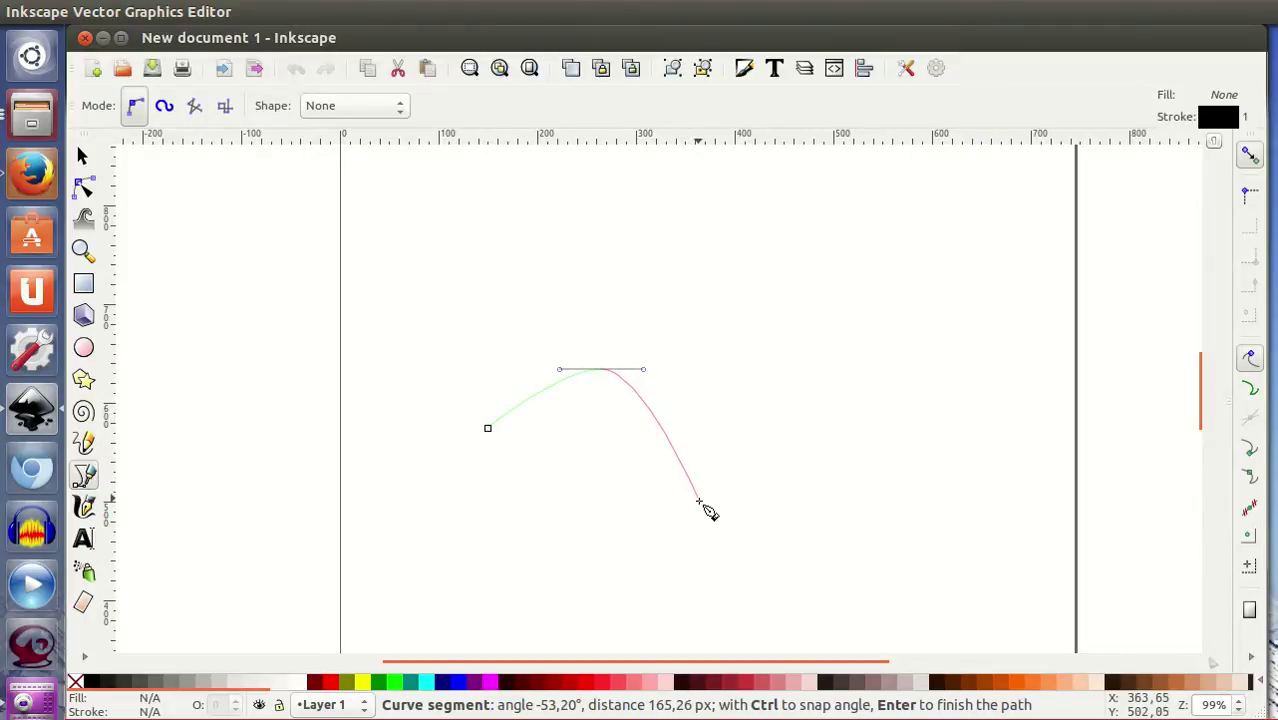
{"action": "left_click_drag", "start_coordinate": [699, 501], "coordinate": [756, 509]}
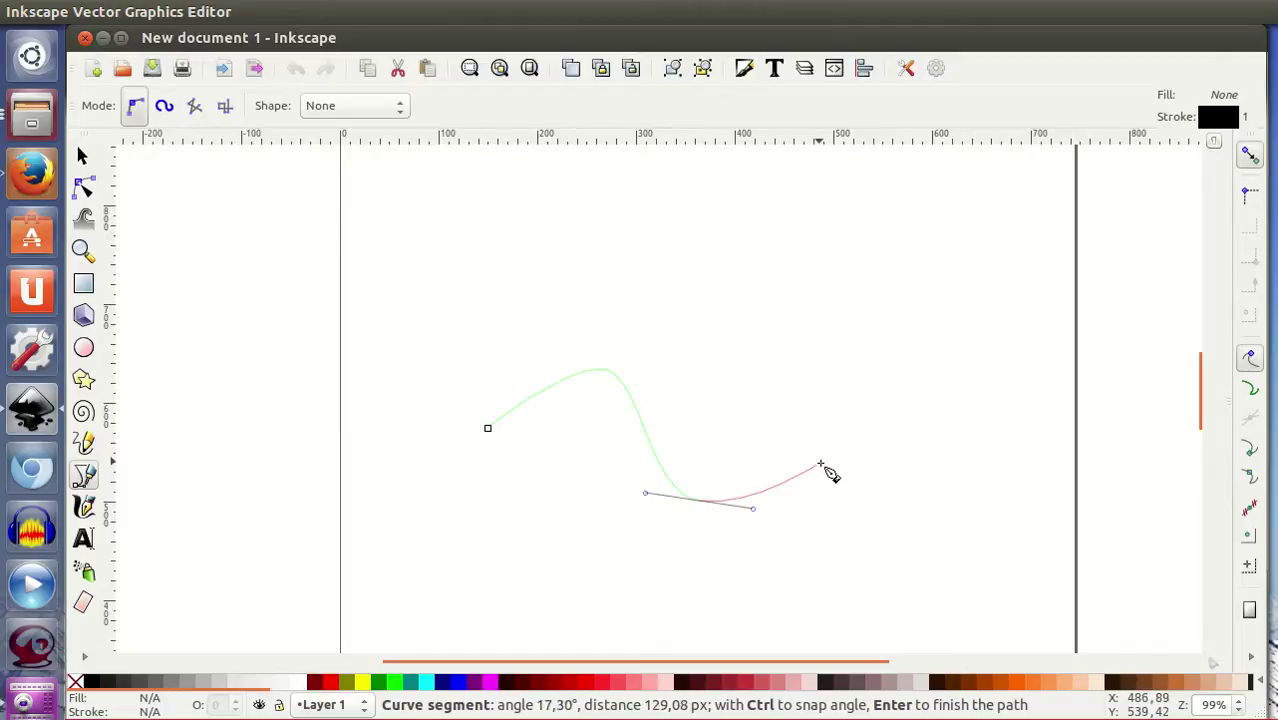
{"action": "left_click", "coordinate": [822, 465]}
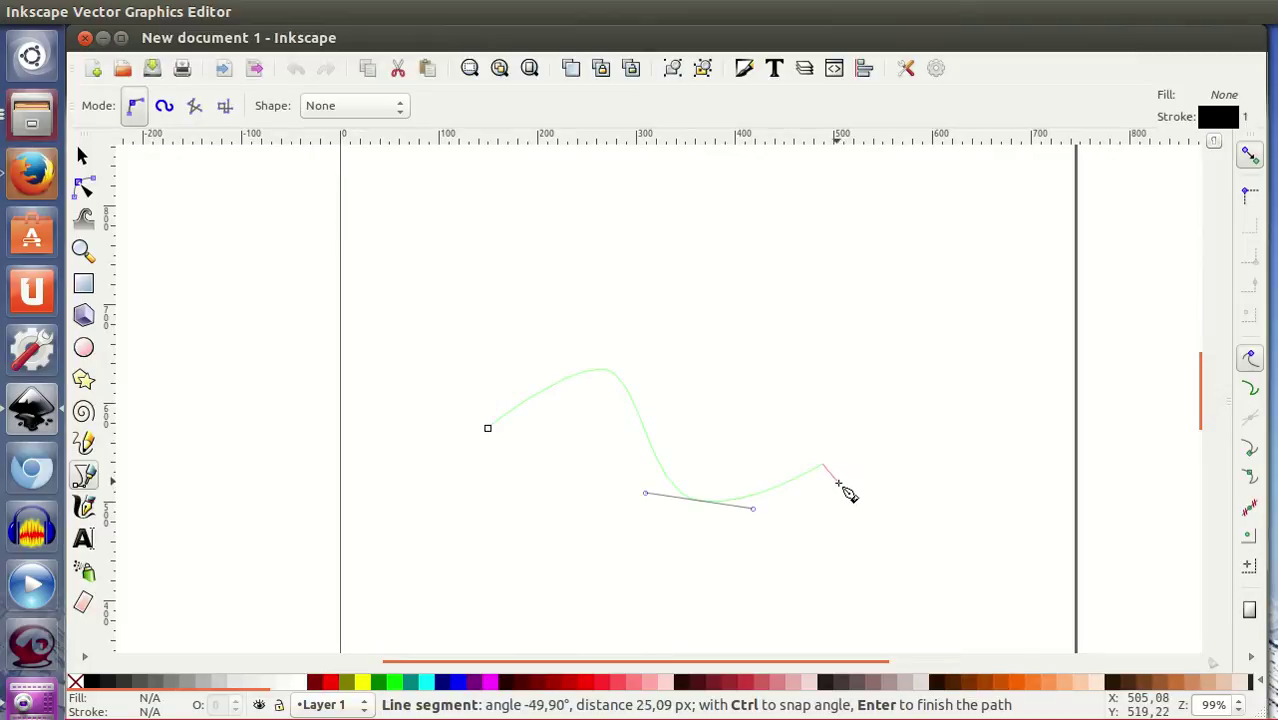
Add the arrowhead's lower barb, tip, upper barb and inner corner nodes.
{"action": "left_click", "coordinate": [838, 482]}
{"action": "left_click", "coordinate": [847, 424]}
{"action": "left_click", "coordinate": [798, 420]}
{"action": "left_click", "coordinate": [809, 446]}
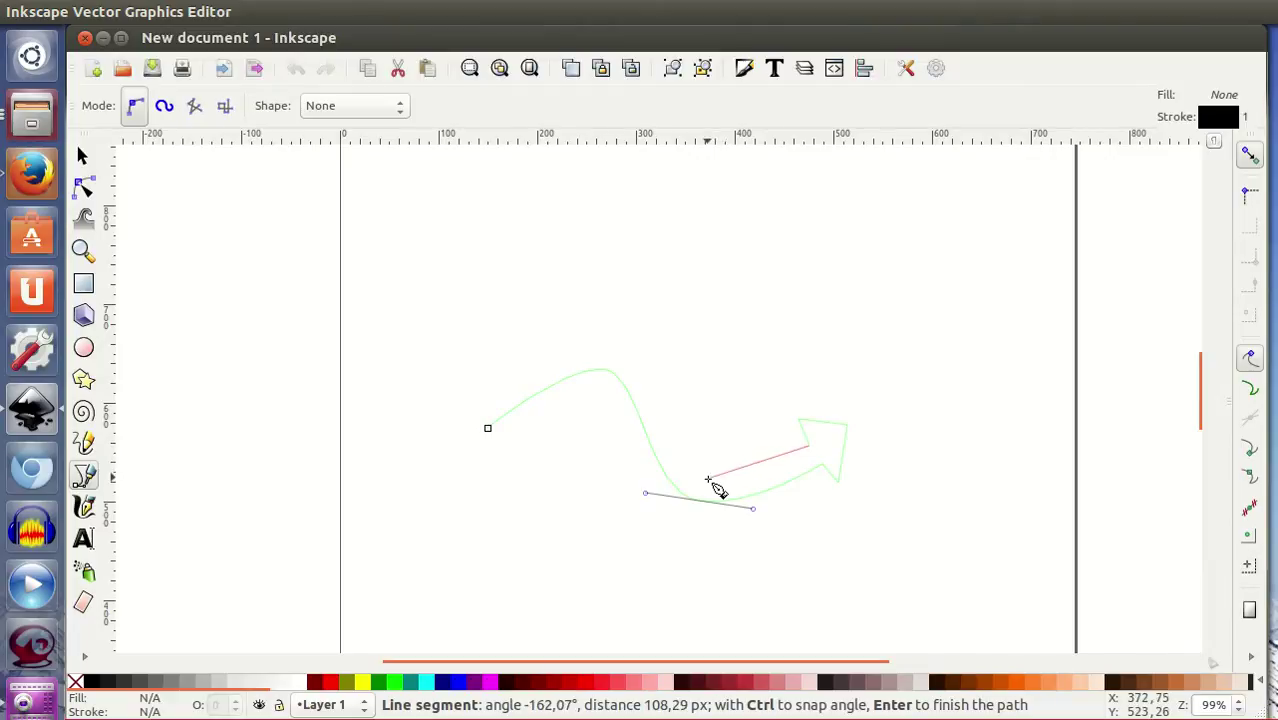
Curve the shaft's other edge back to the start and close the arrow path.
{"action": "left_click_drag", "start_coordinate": [708, 478], "coordinate": [683, 472]}
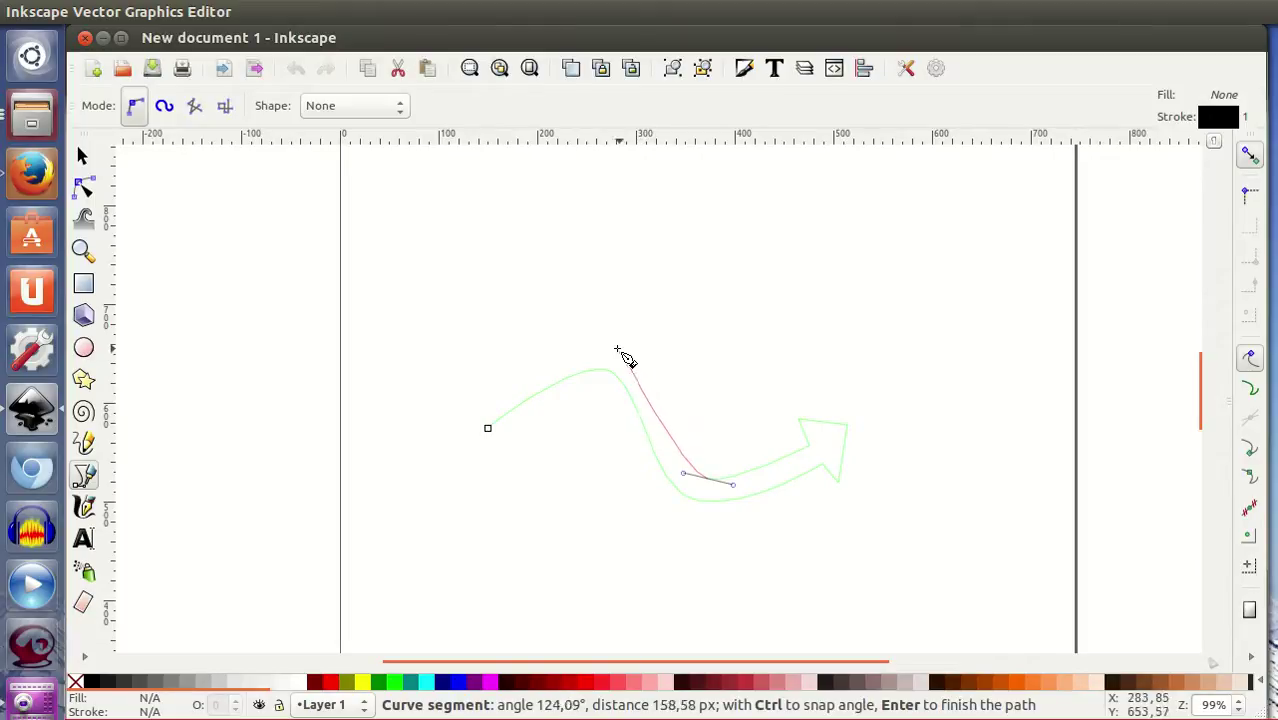
{"action": "left_click_drag", "start_coordinate": [613, 345], "coordinate": [578, 343]}
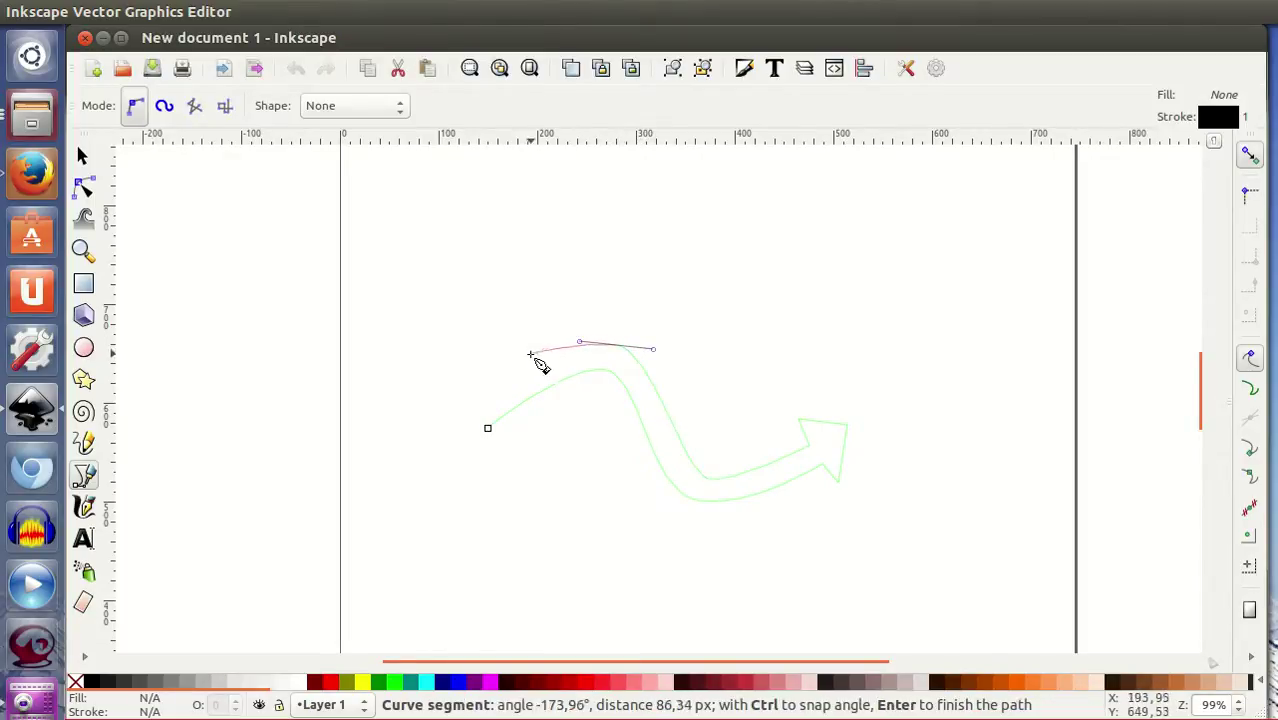
{"action": "left_click", "coordinate": [476, 405]}
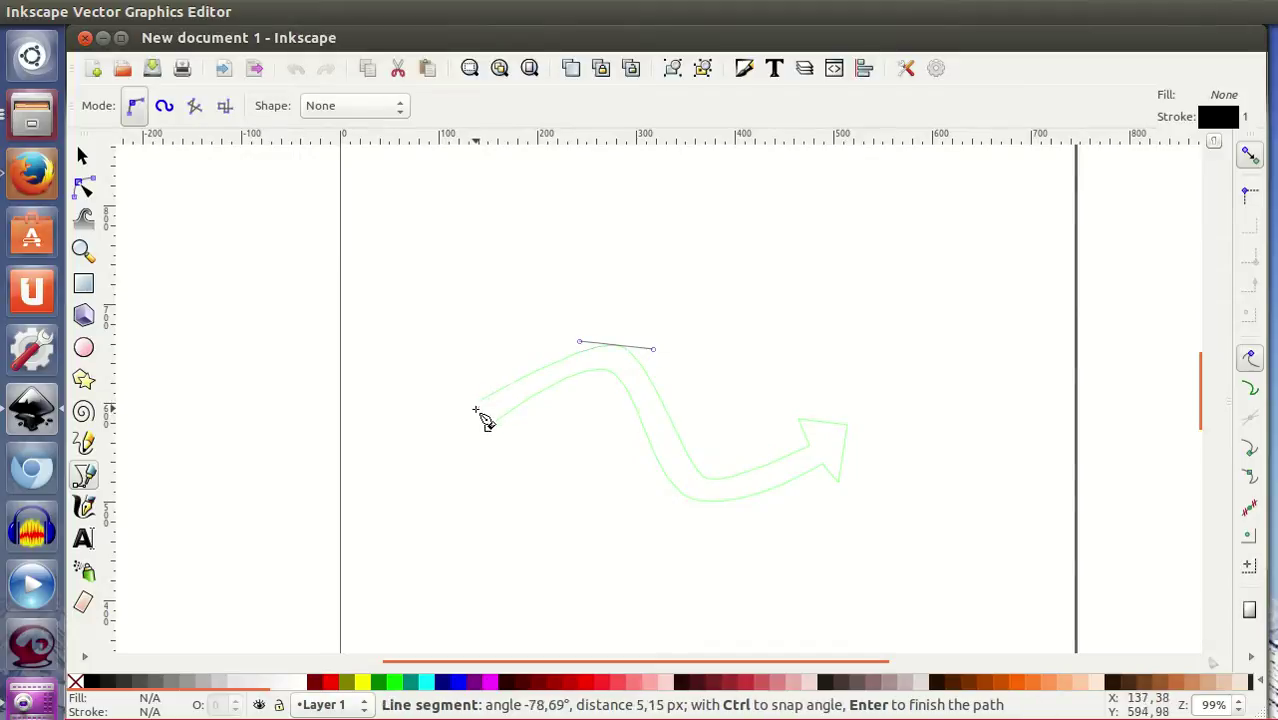
{"action": "left_click", "coordinate": [487, 430]}
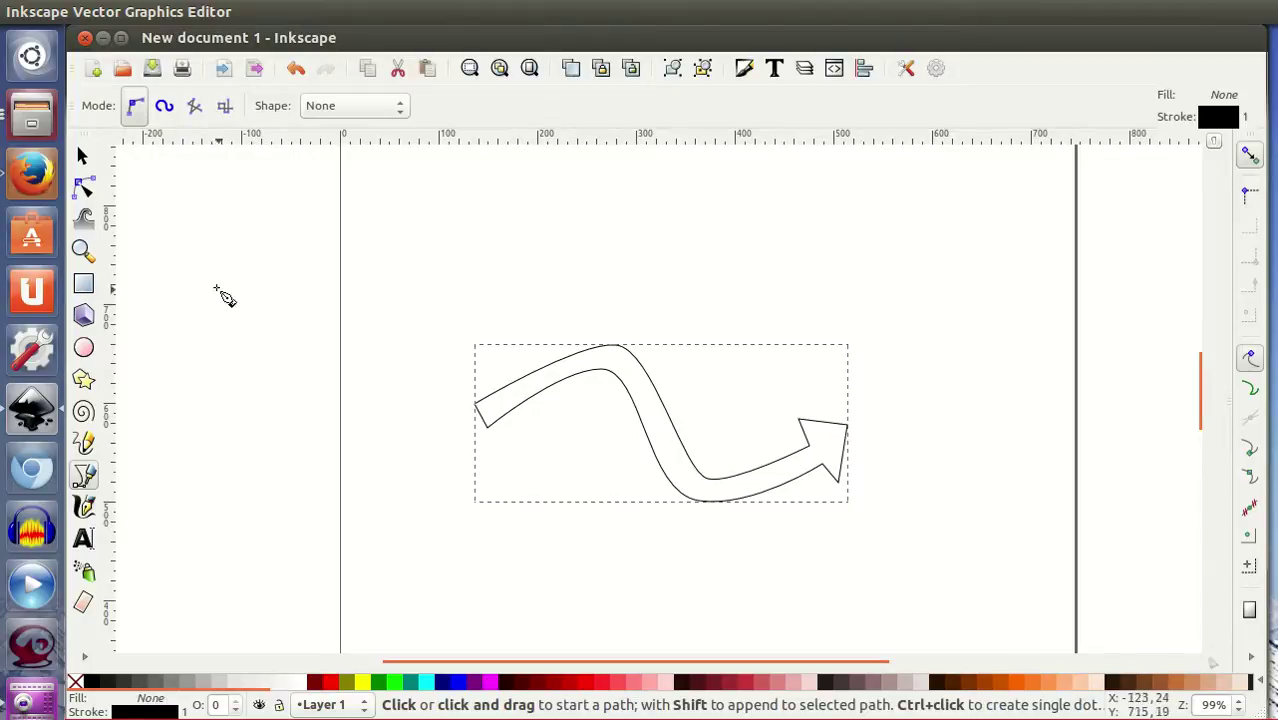
Select all arrow nodes and nudge the whole outline slightly right and up.
{"action": "left_click", "coordinate": [84, 190]}
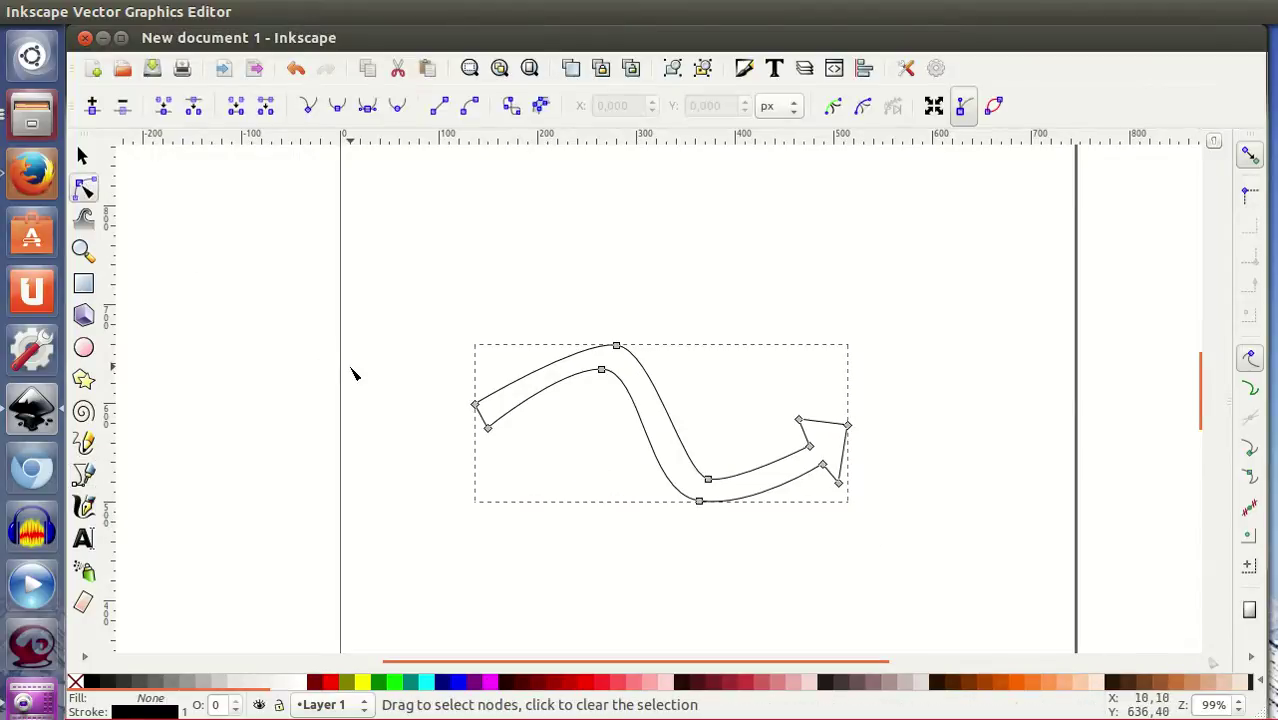
{"action": "left_click_drag", "start_coordinate": [398, 309], "coordinate": [927, 563]}
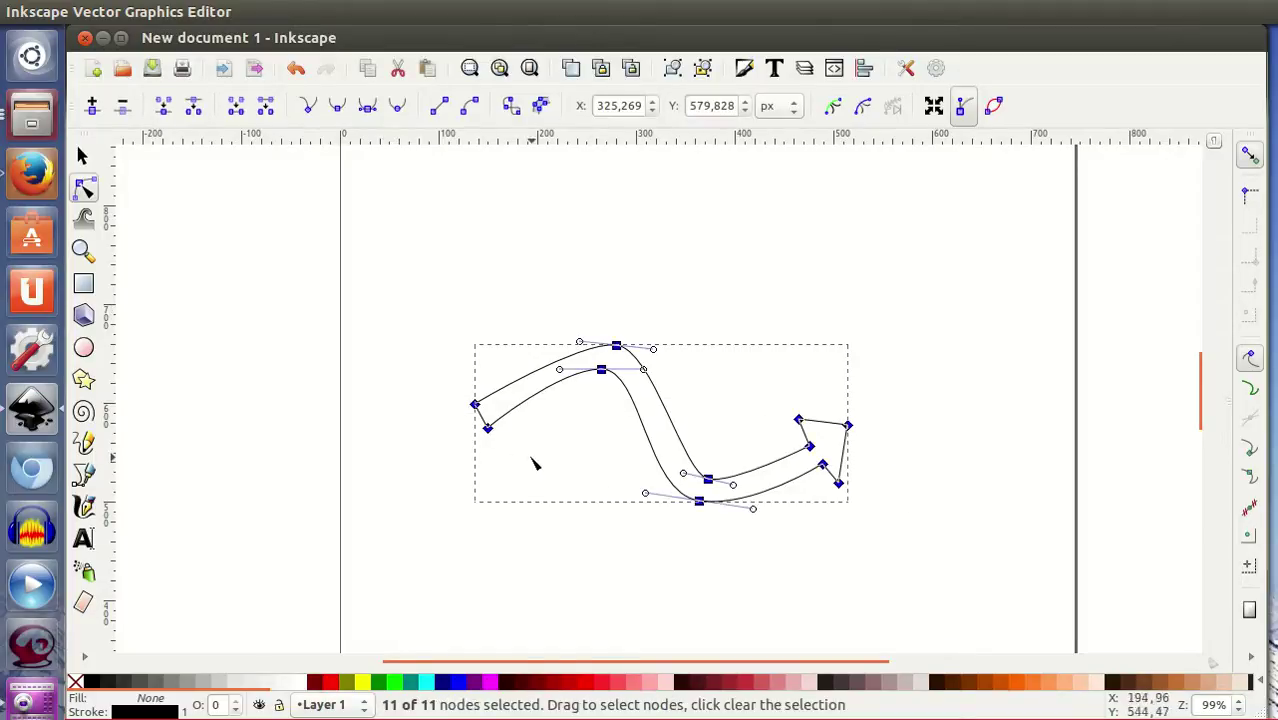
{"action": "left_click_drag", "start_coordinate": [497, 432], "coordinate": [500, 430]}
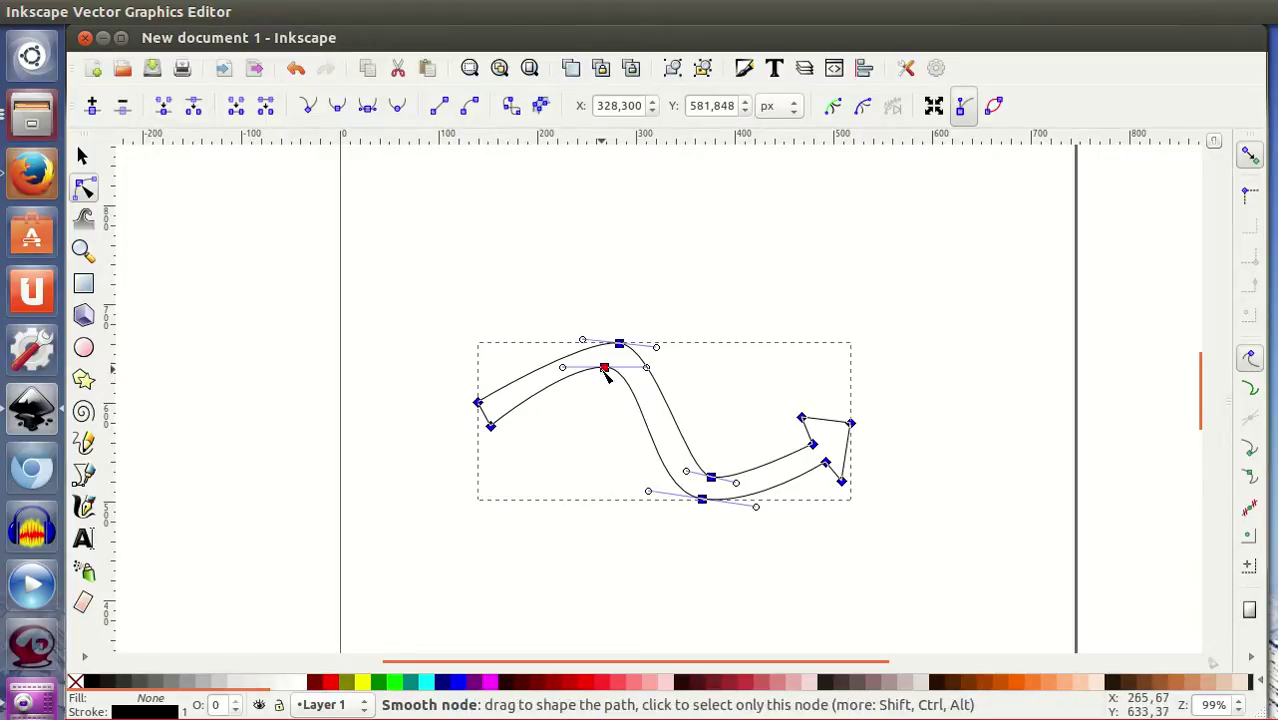
{"action": "left_click", "coordinate": [590, 420]}
Smooth the crest and dip curves via their node handles, then reselect every node.
{"action": "left_click", "coordinate": [604, 368]}
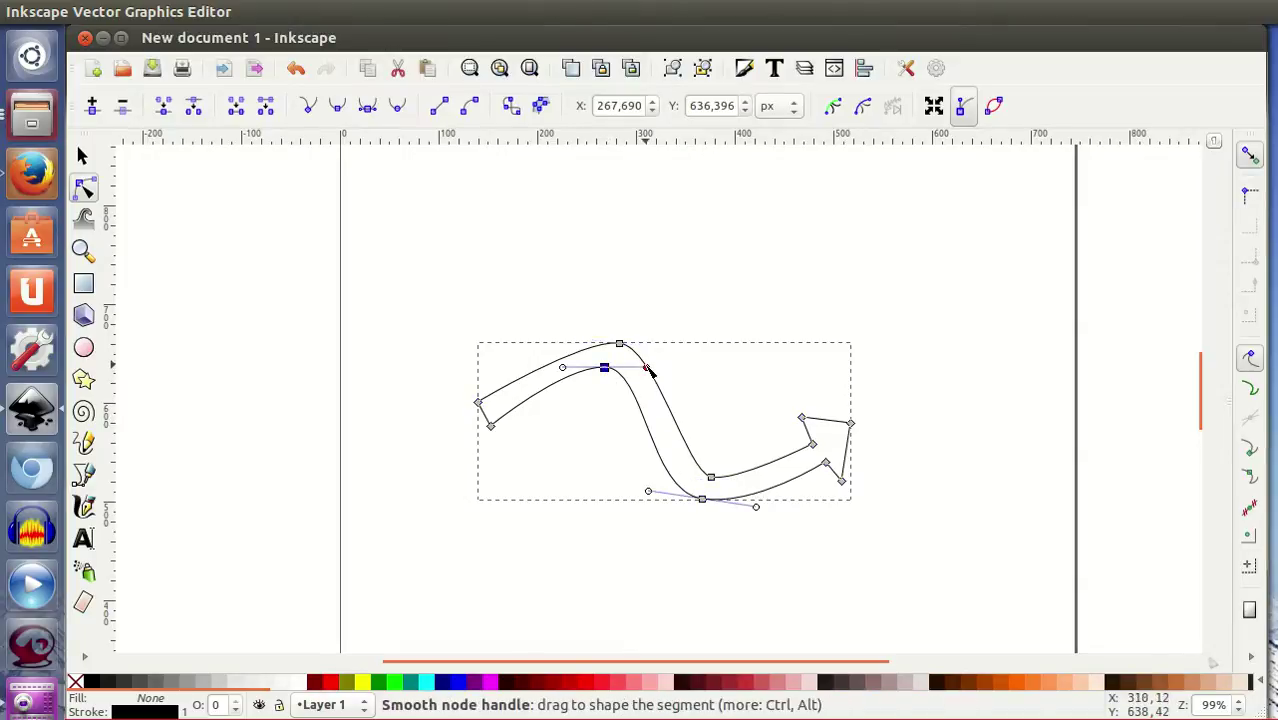
{"action": "left_click_drag", "start_coordinate": [646, 370], "coordinate": [653, 373]}
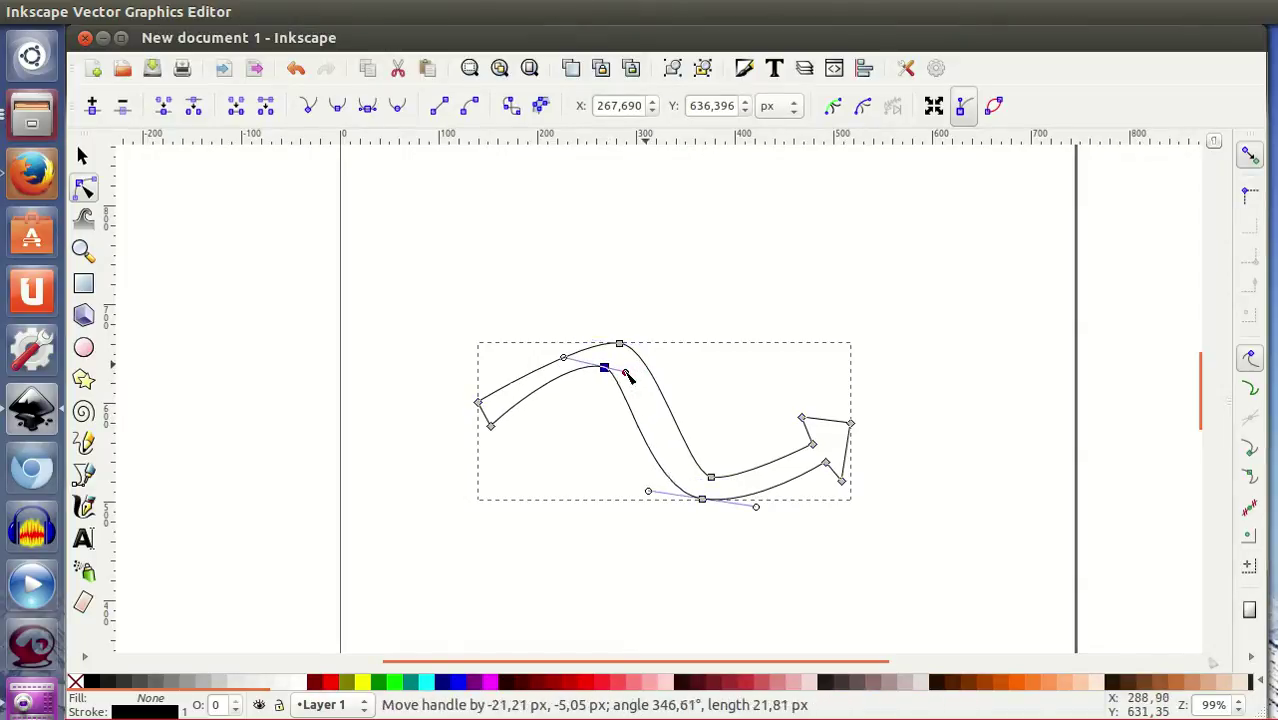
{"action": "left_click_drag", "start_coordinate": [653, 373], "coordinate": [652, 369]}
{"action": "left_click", "coordinate": [704, 501]}
{"action": "left_click_drag", "start_coordinate": [649, 491], "coordinate": [659, 489]}
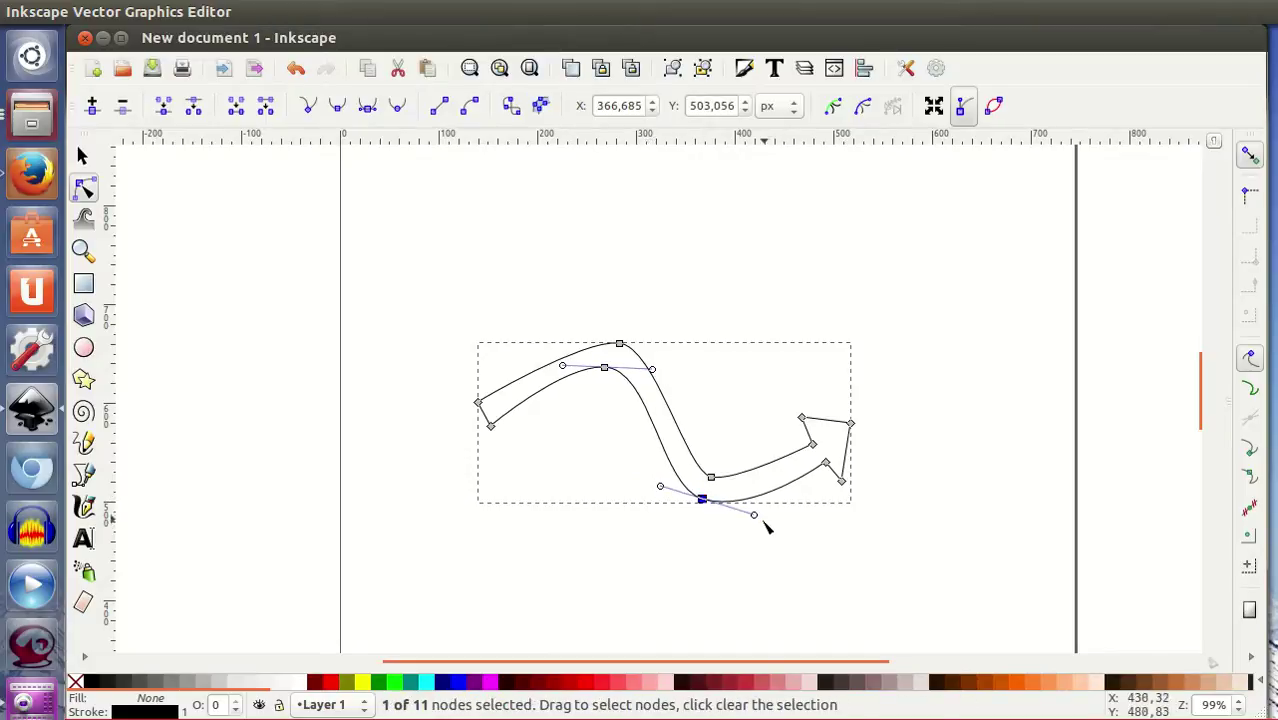
{"action": "left_click_drag", "start_coordinate": [749, 512], "coordinate": [713, 477]}
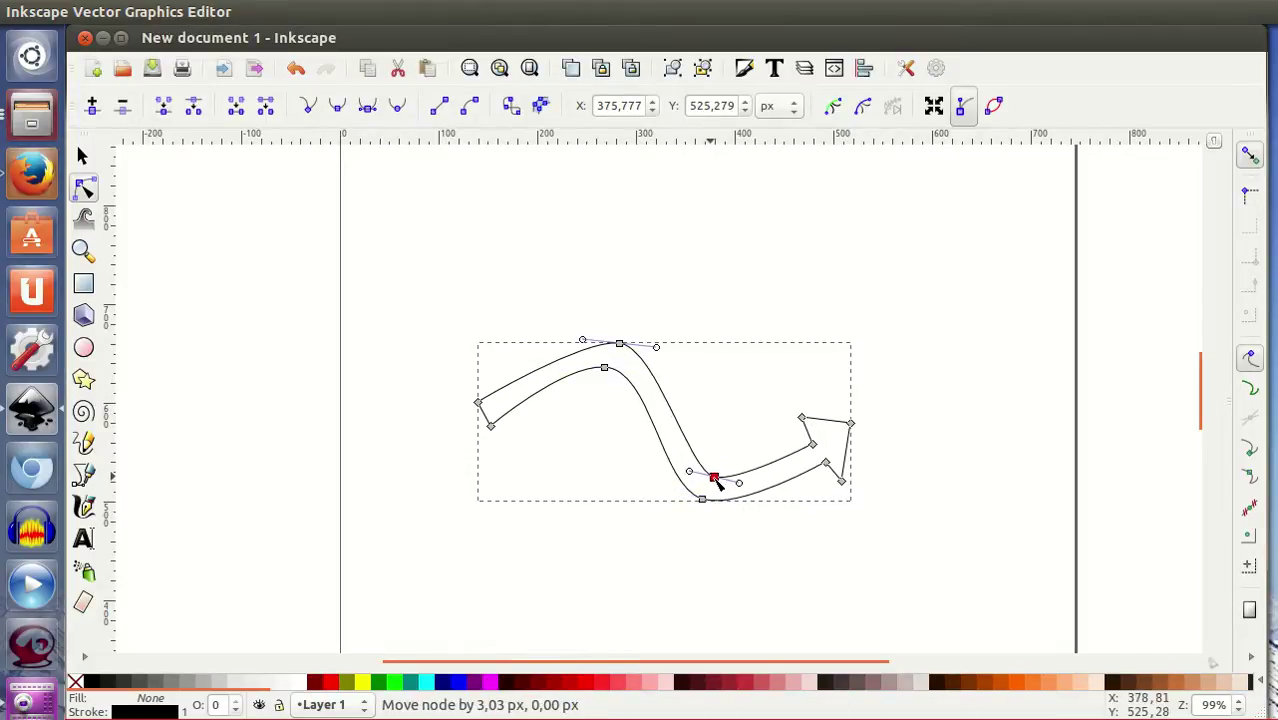
{"action": "left_click", "coordinate": [419, 302]}
{"action": "left_click_drag", "start_coordinate": [416, 300], "coordinate": [990, 608]}
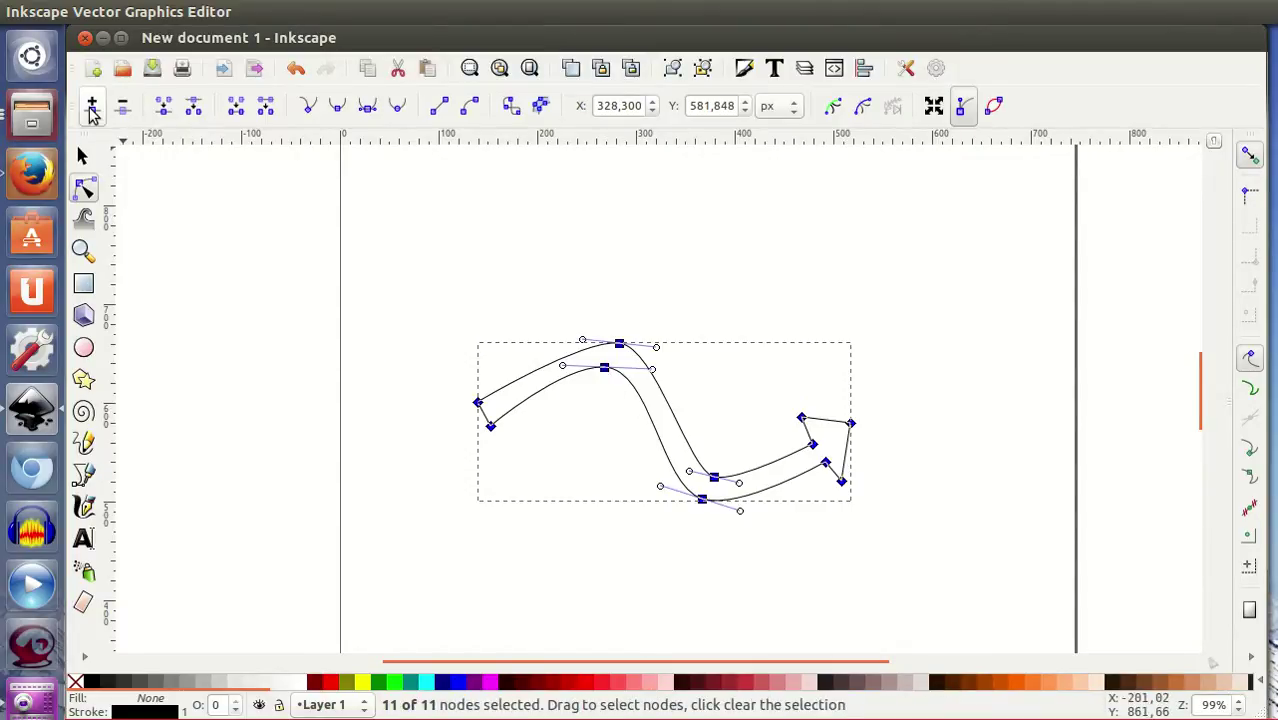
Subdivide the outline three times to 88 nodes and make all segments straight lines.
{"action": "left_click", "coordinate": [91, 105]}
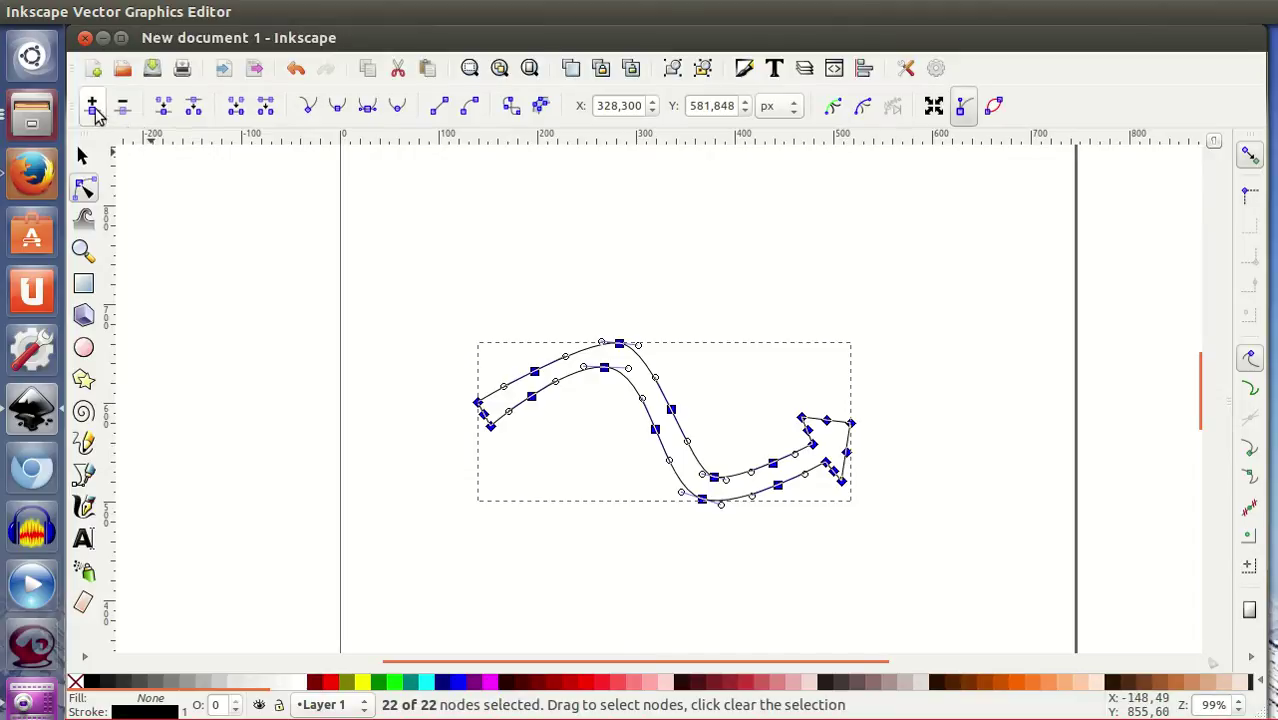
{"action": "left_click", "coordinate": [91, 108]}
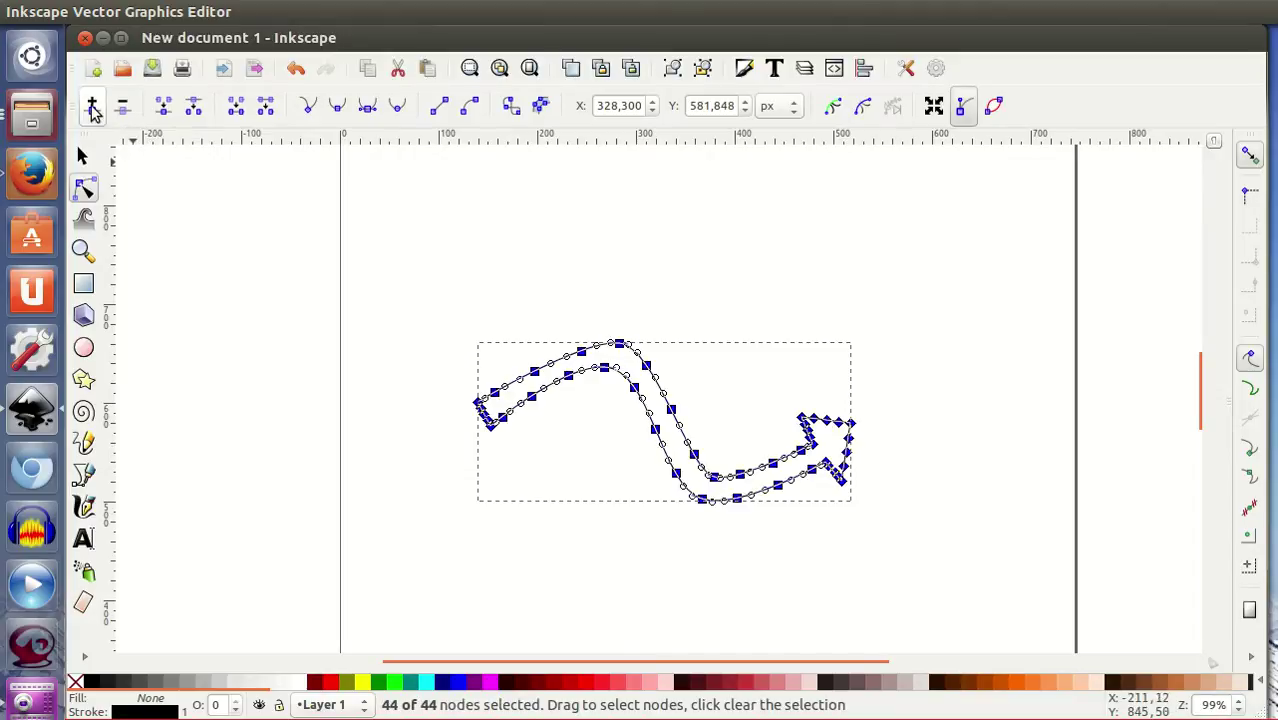
{"action": "left_click", "coordinate": [91, 106]}
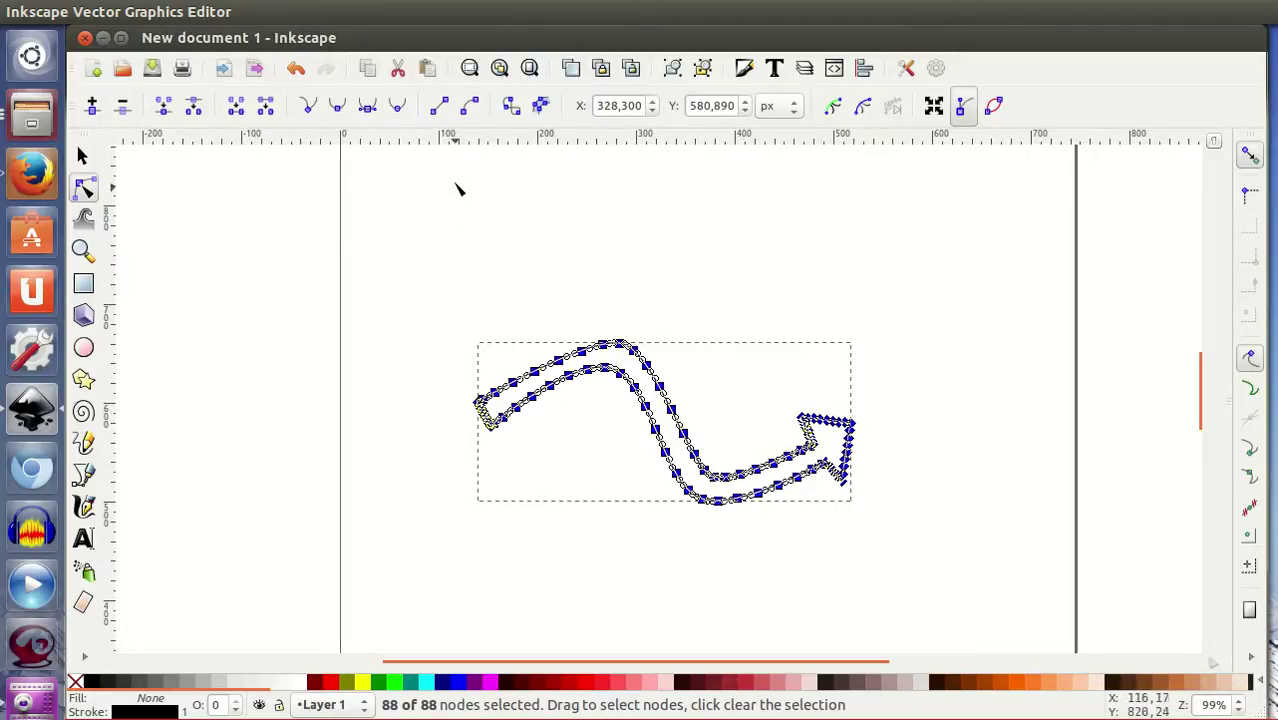
{"action": "left_click", "coordinate": [440, 108]}
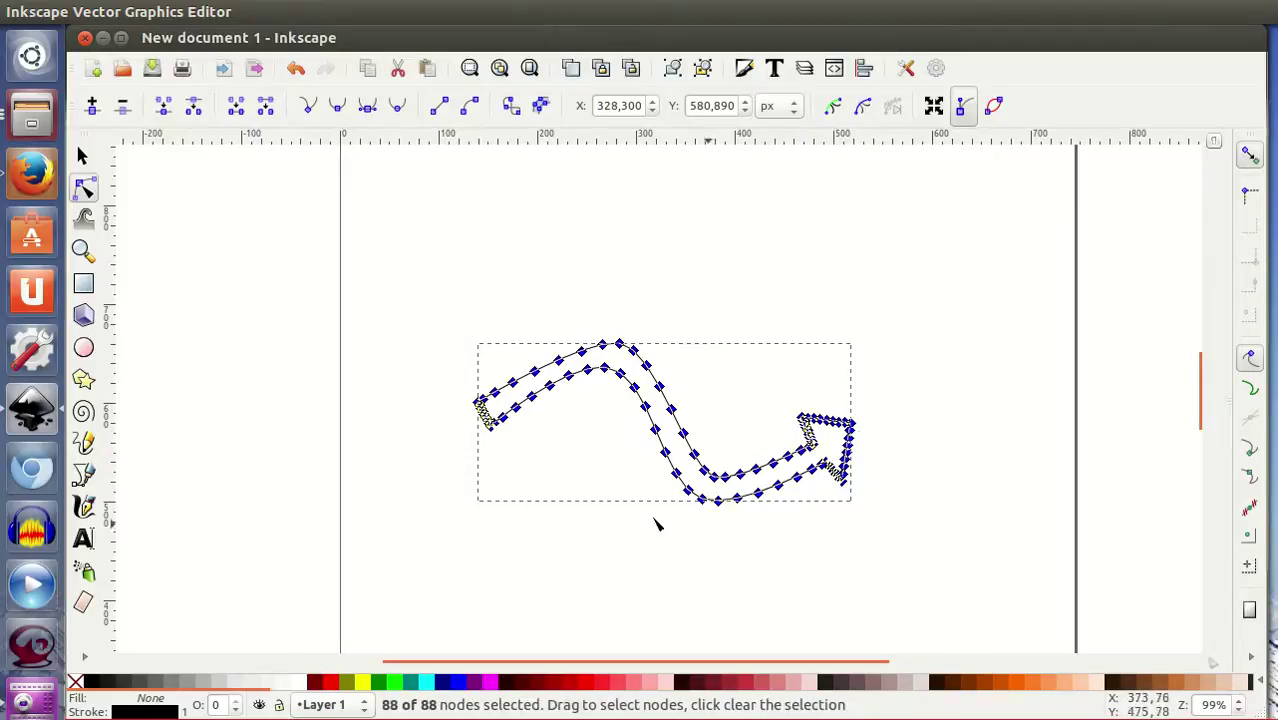
Check the subdivided path in the Node tool, leaving the arrow selected as an object.
{"action": "left_click", "coordinate": [83, 160]}
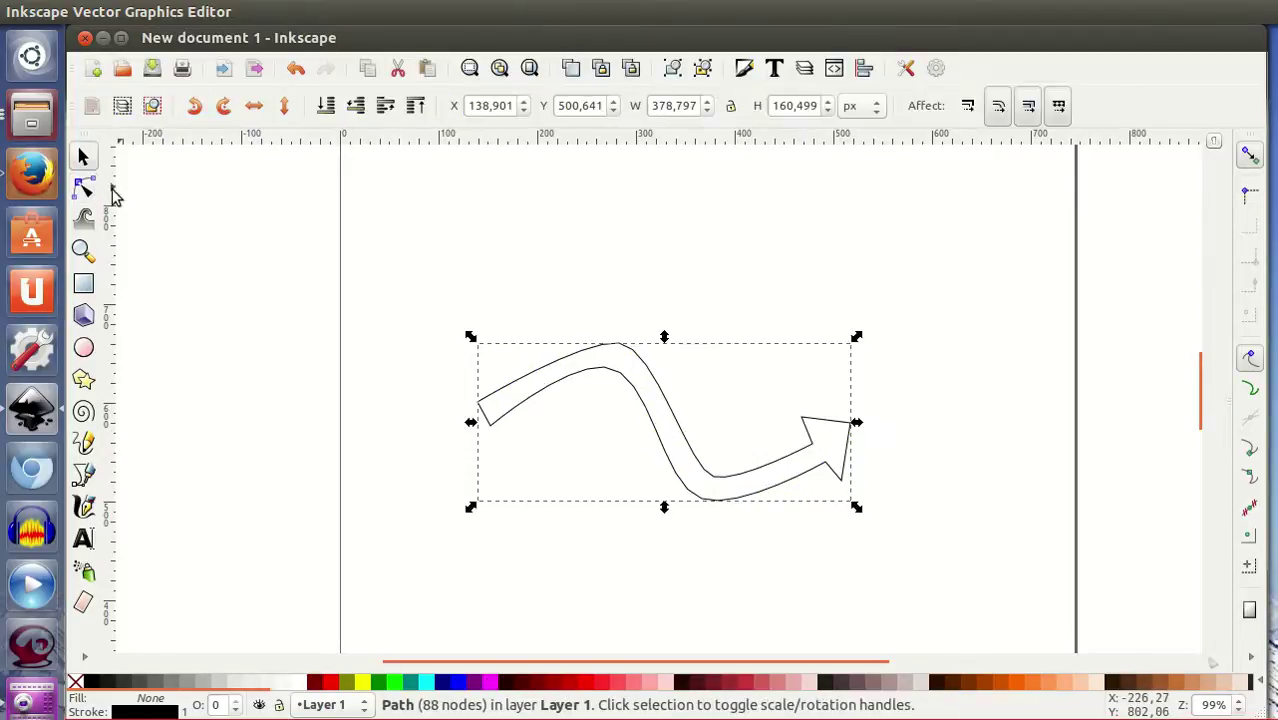
{"action": "left_click", "coordinate": [288, 208]}
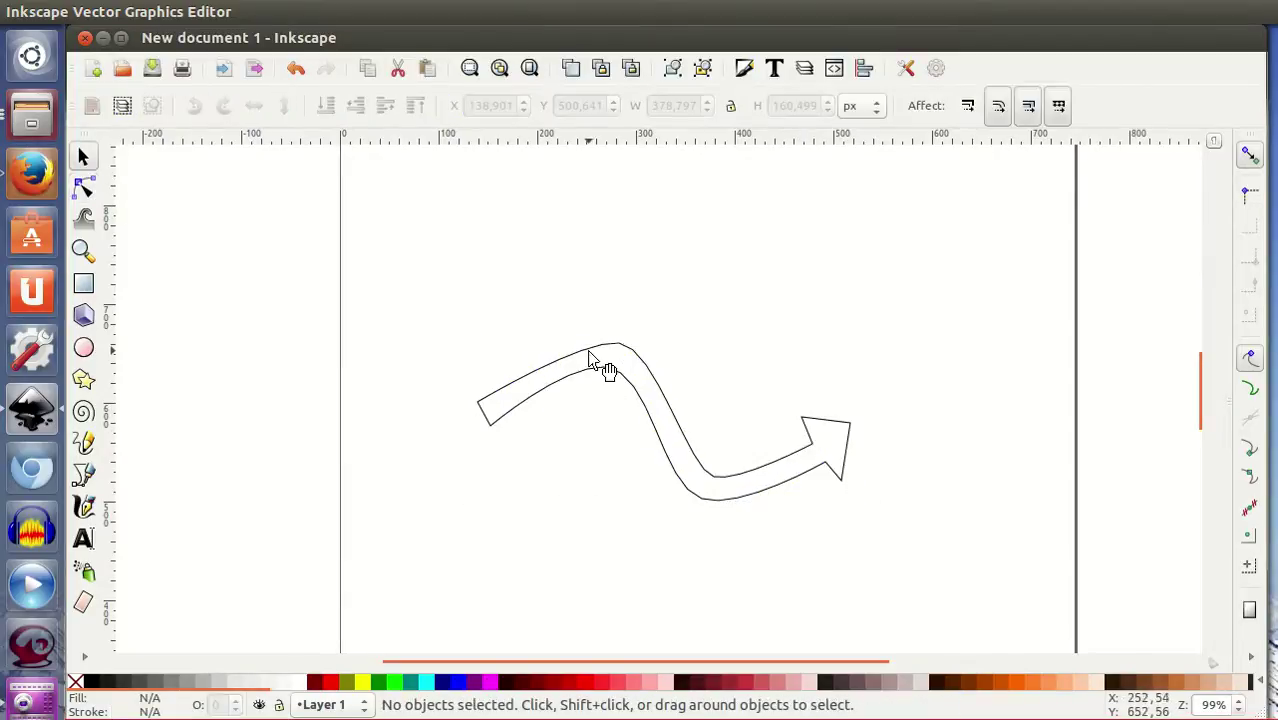
{"action": "left_click", "coordinate": [605, 367]}
{"action": "left_click", "coordinate": [83, 188]}
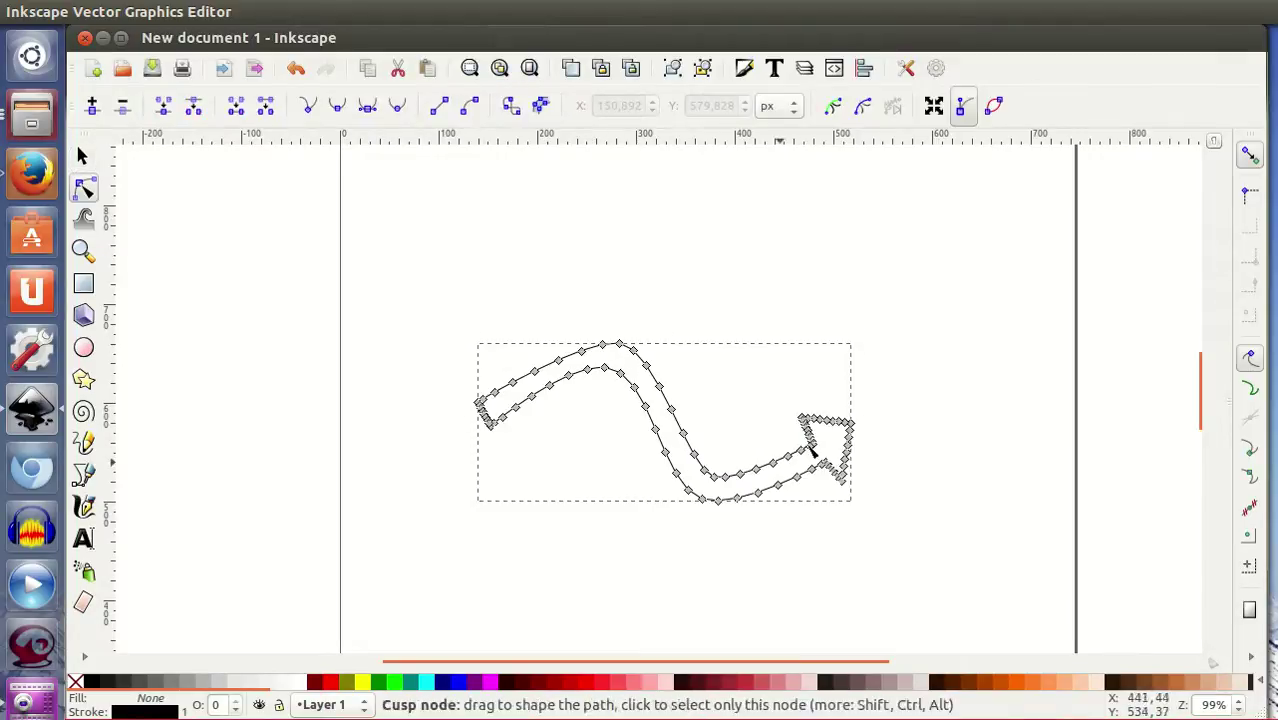
{"action": "left_click", "coordinate": [85, 160]}
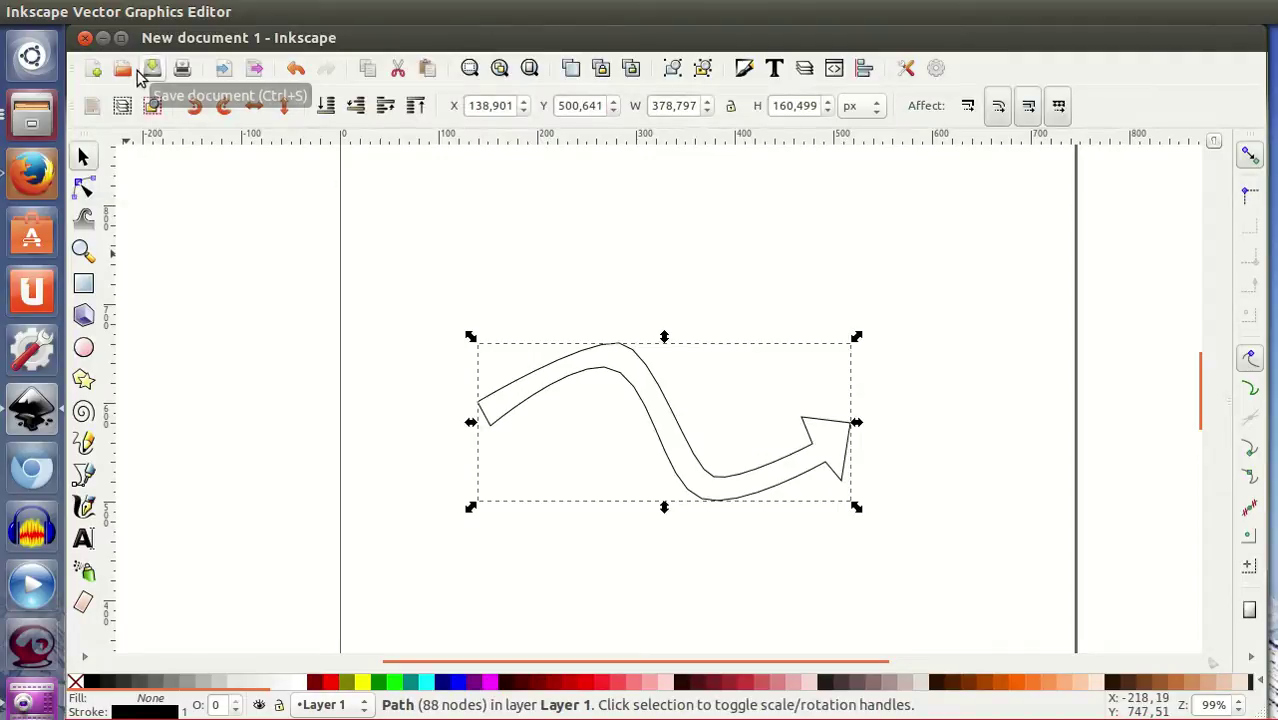
Save the arrow as flecha-curva2.dxf in Desktop Cutting Plotter (AutoCAD DXF R14) format, mm base unit.
{"action": "left_click", "coordinate": [82, 12]}
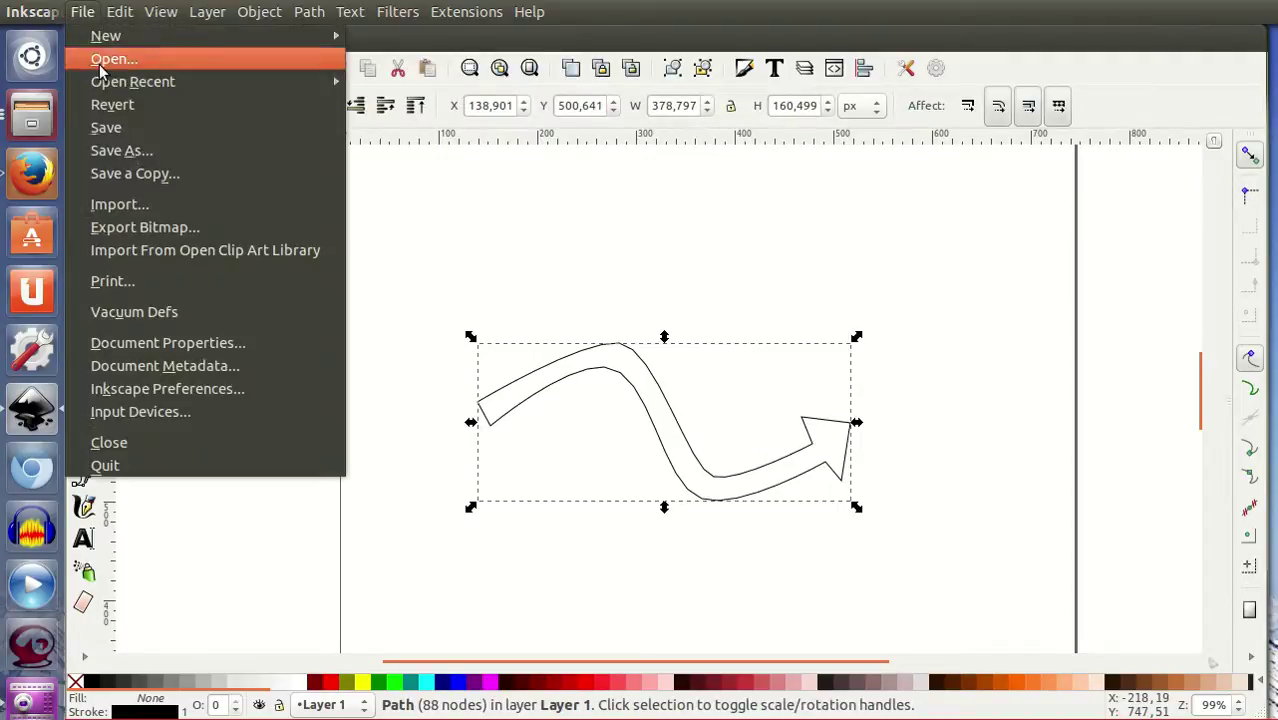
{"action": "left_click", "coordinate": [134, 150]}
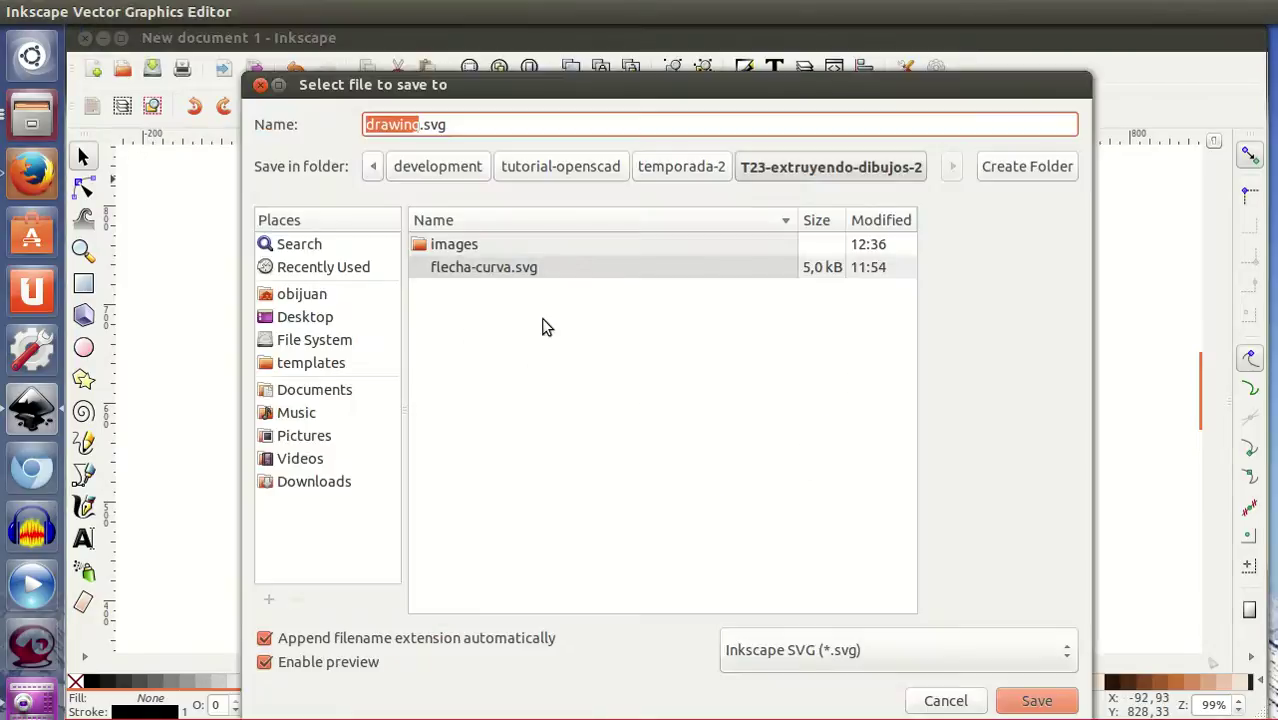
{"action": "left_click", "coordinate": [446, 123]}
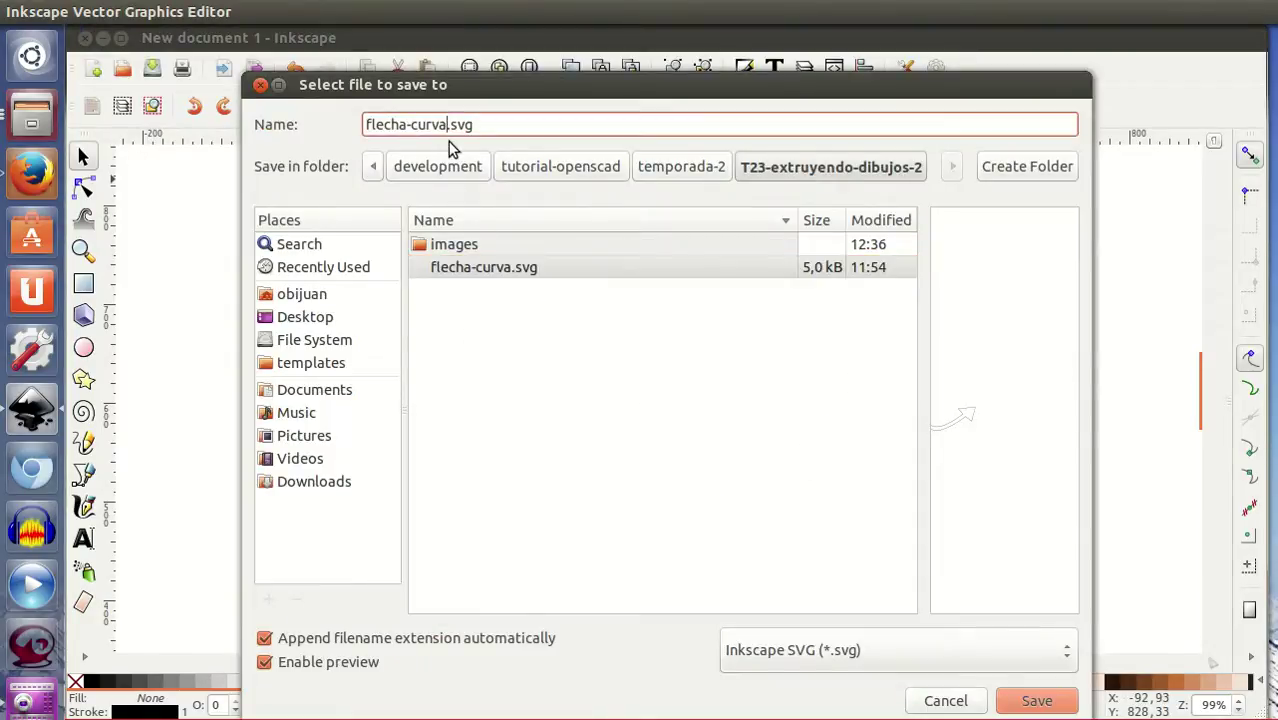
{"action": "left_click", "coordinate": [907, 636]}
{"action": "scroll", "coordinate": [898, 600], "scroll_direction": "down", "scroll_amount": 3}
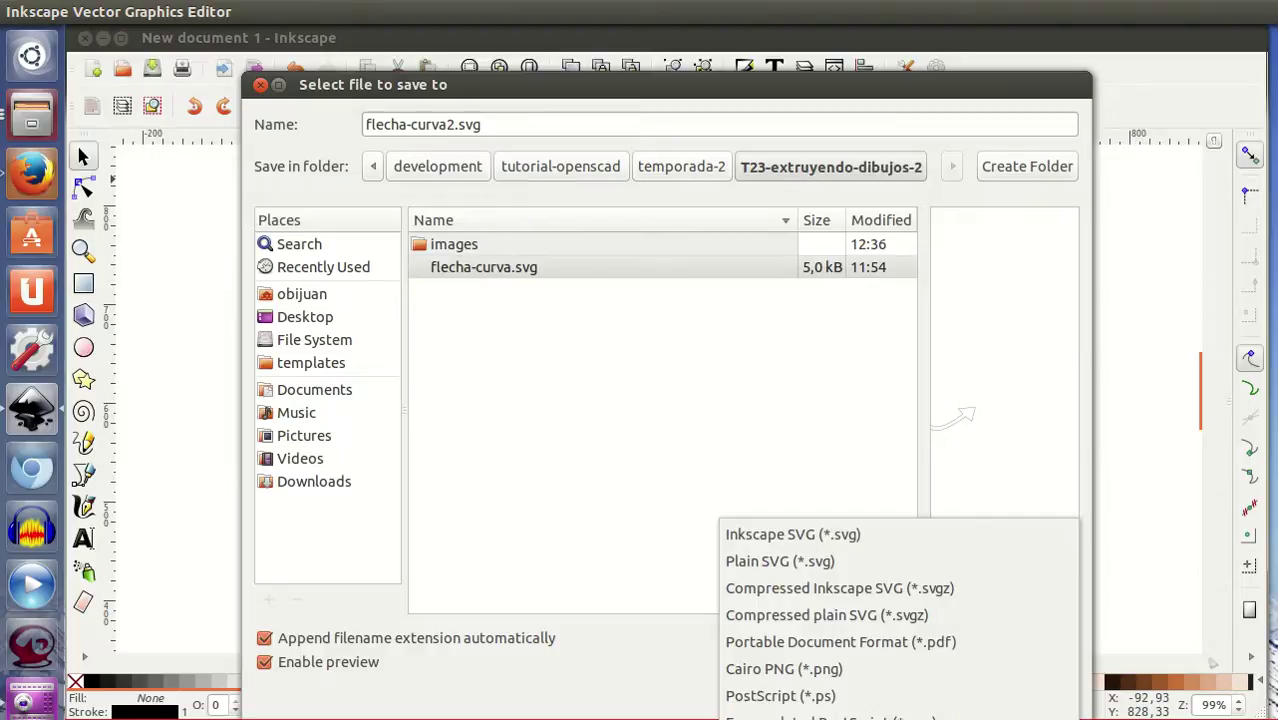
{"action": "left_click", "coordinate": [898, 650]}
{"action": "left_click", "coordinate": [1036, 700]}
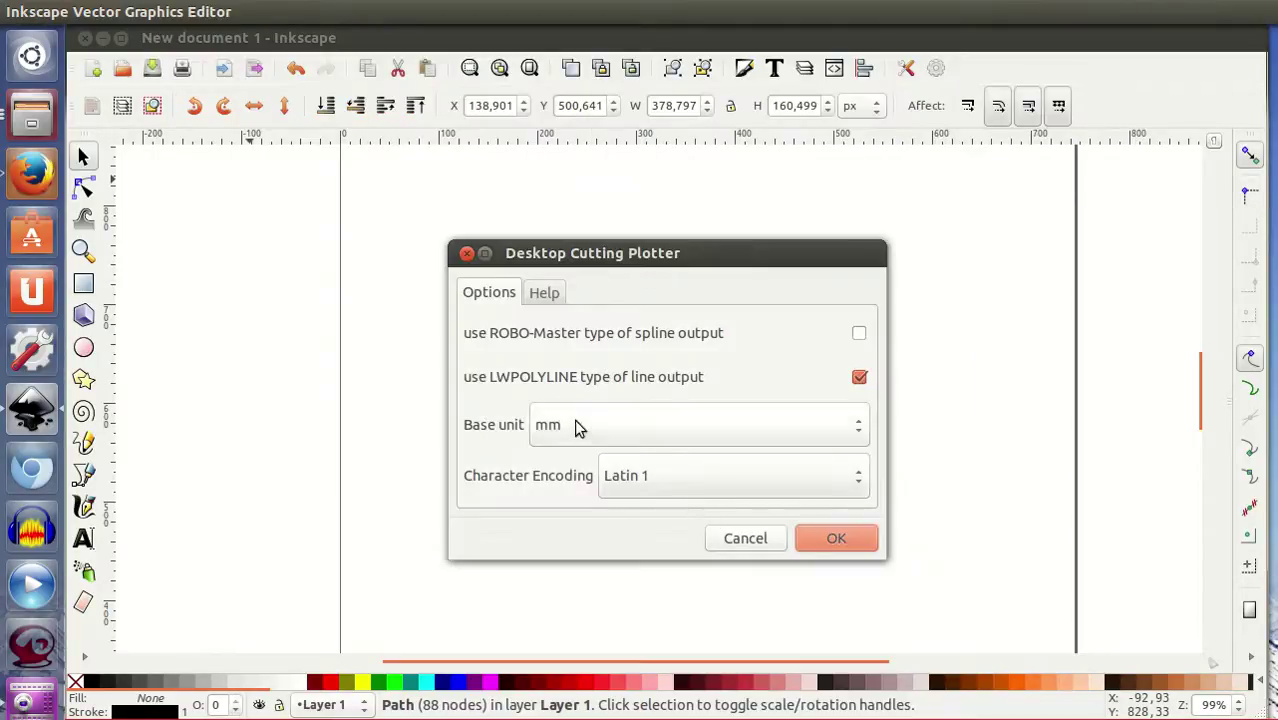
{"action": "left_click", "coordinate": [828, 540]}
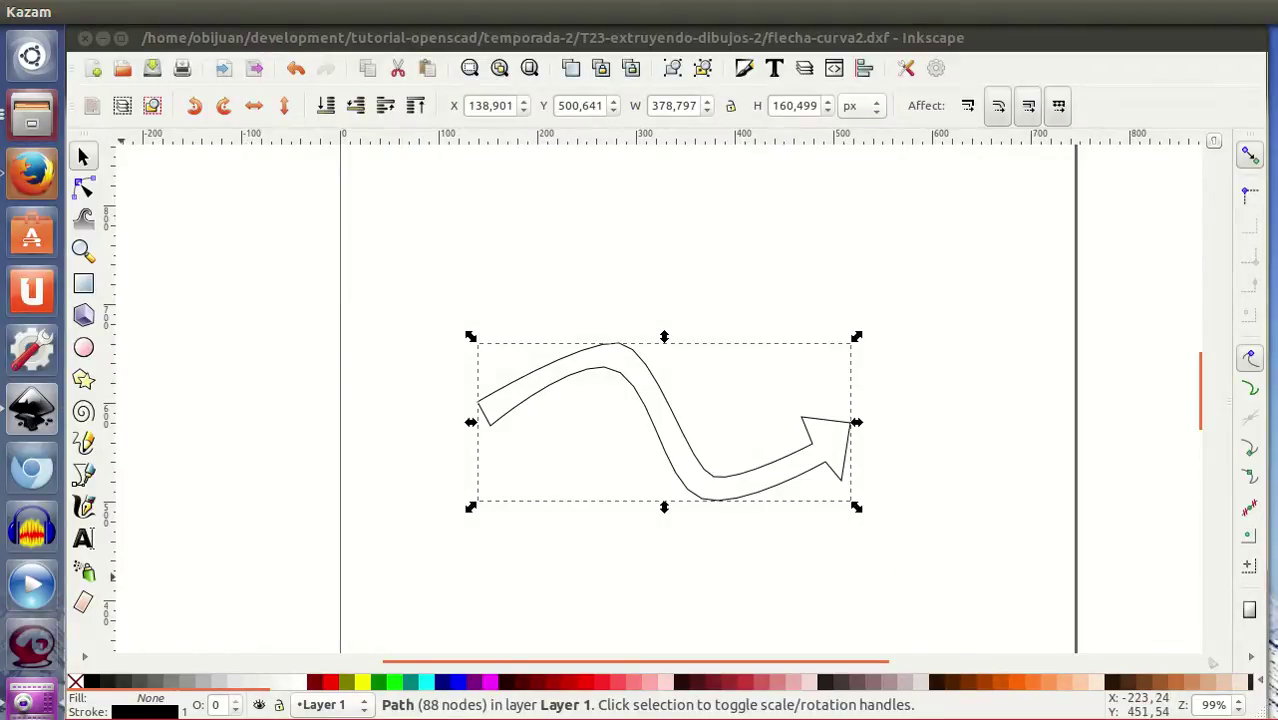
{"action": "key", "text": "alt+Tab"}
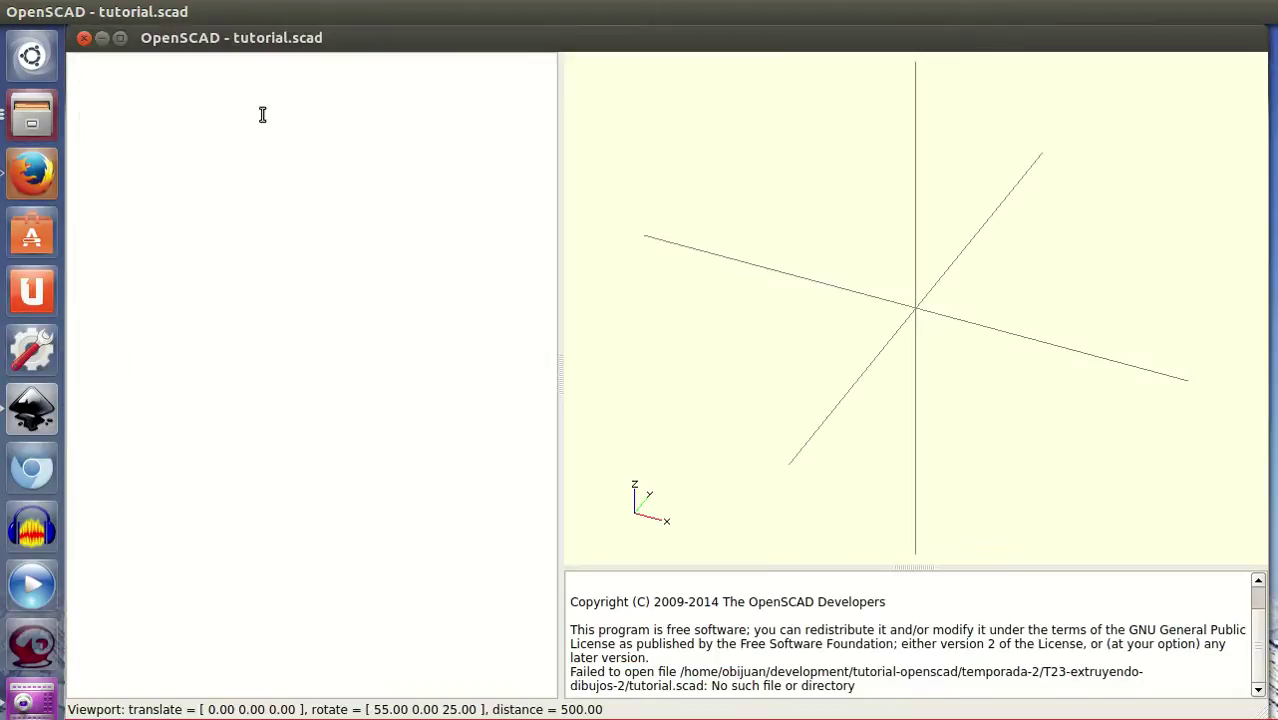
Import flecha-curva2.dxf in OpenSCAD, preview it, and find the arrow far from the origin.
{"action": "type", "text": "import(\"flecha-curva2.dxf\");"}
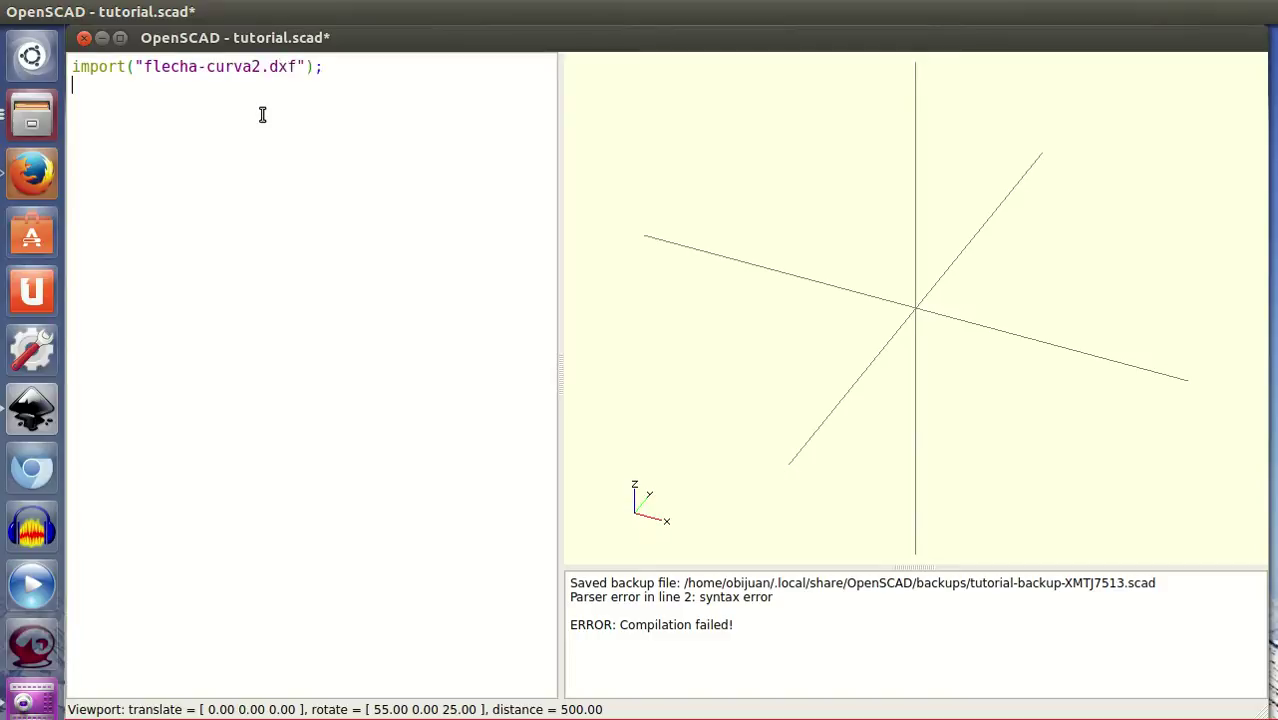
{"action": "key", "text": "F5"}
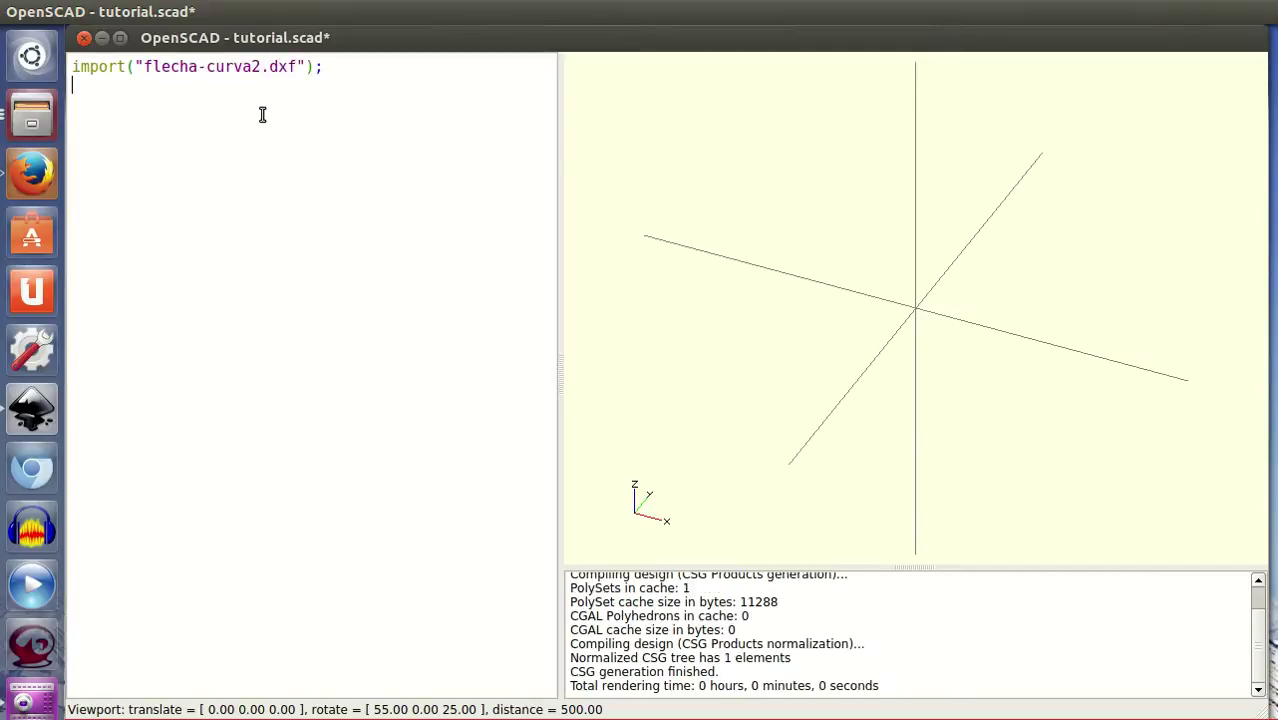
{"action": "scroll", "coordinate": [948, 291], "scroll_direction": "down", "scroll_amount": 3}
{"action": "scroll", "coordinate": [929, 332], "scroll_direction": "down", "scroll_amount": 2}
{"action": "scroll", "coordinate": [1000, 300], "scroll_direction": "down", "scroll_amount": 3}
{"action": "mouse_move", "coordinate": [1082, 294]}
{"action": "left_mouse_down"}
{"action": "mouse_move", "coordinate": [1078, 305]}
{"action": "mouse_move", "coordinate": [1092, 296]}
{"action": "left_mouse_up"}
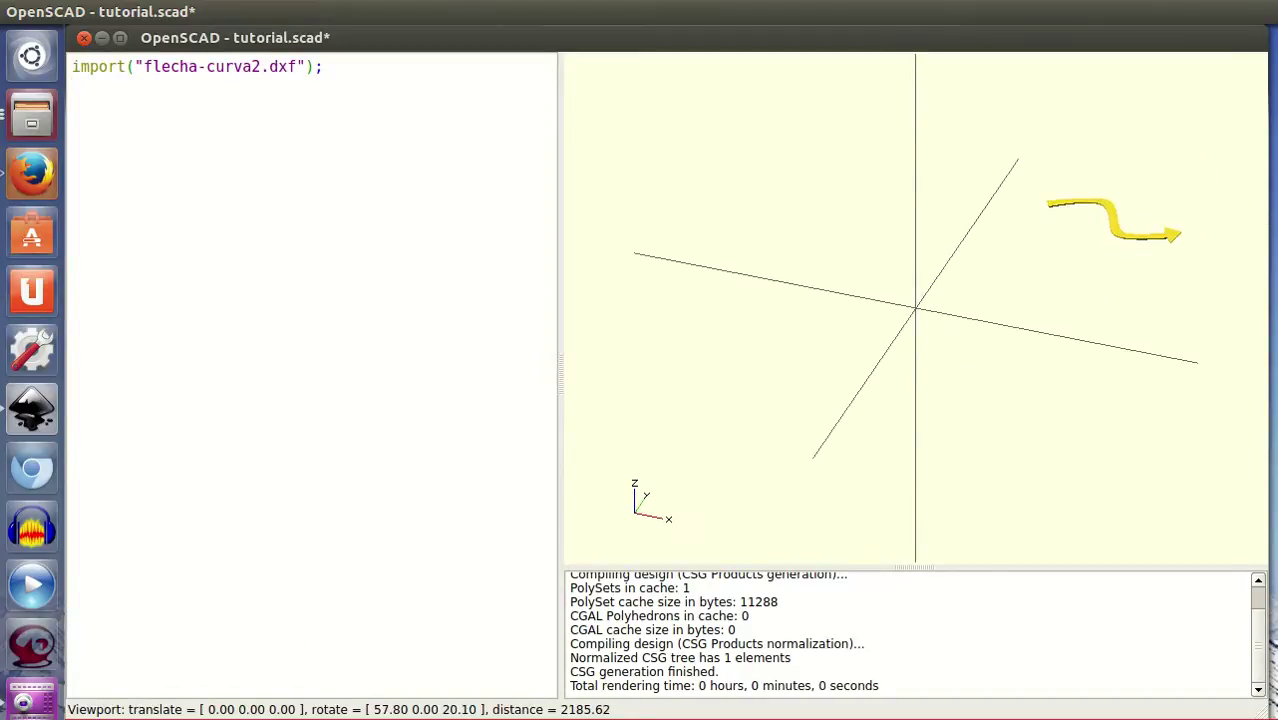
{"action": "left_click", "coordinate": [34, 412]}
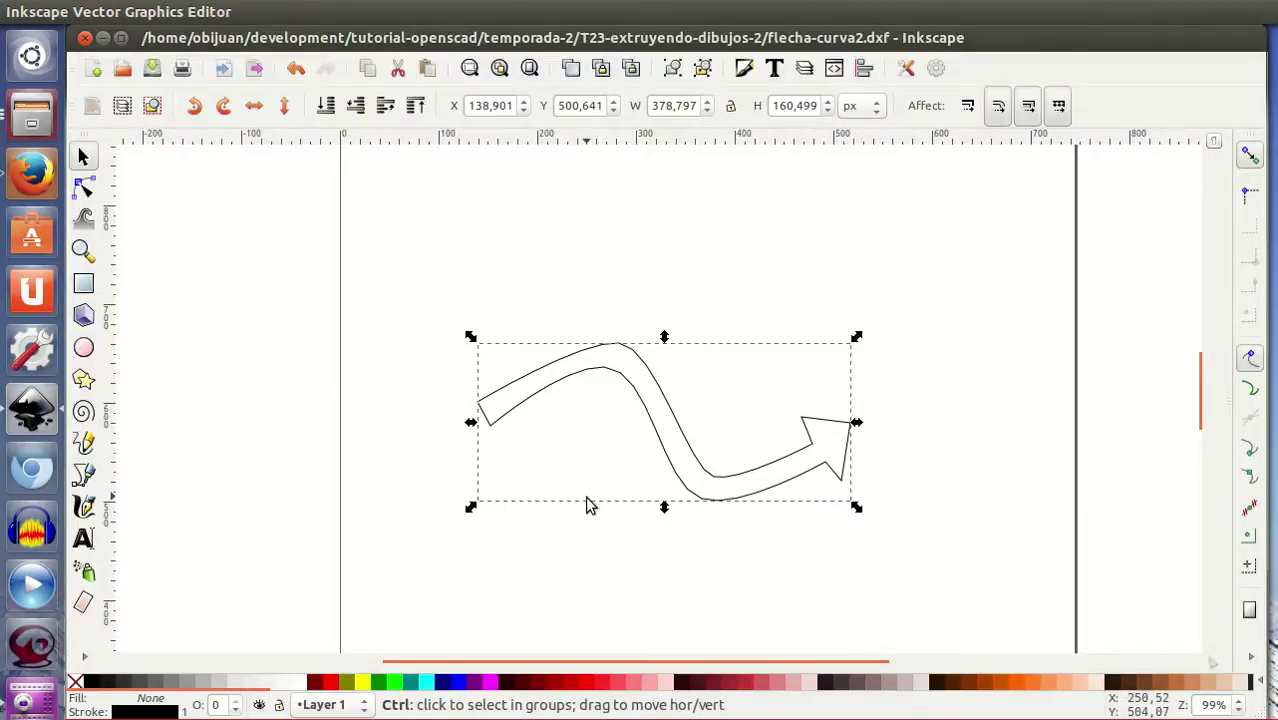
Move the arrow to the page's bottom-left corner, around X -201.09, Y -56.502.
{"action": "scroll", "coordinate": [588, 505], "scroll_direction": "down", "scroll_amount": 1}
{"action": "scroll", "coordinate": [588, 505], "scroll_direction": "down", "scroll_amount": 2}
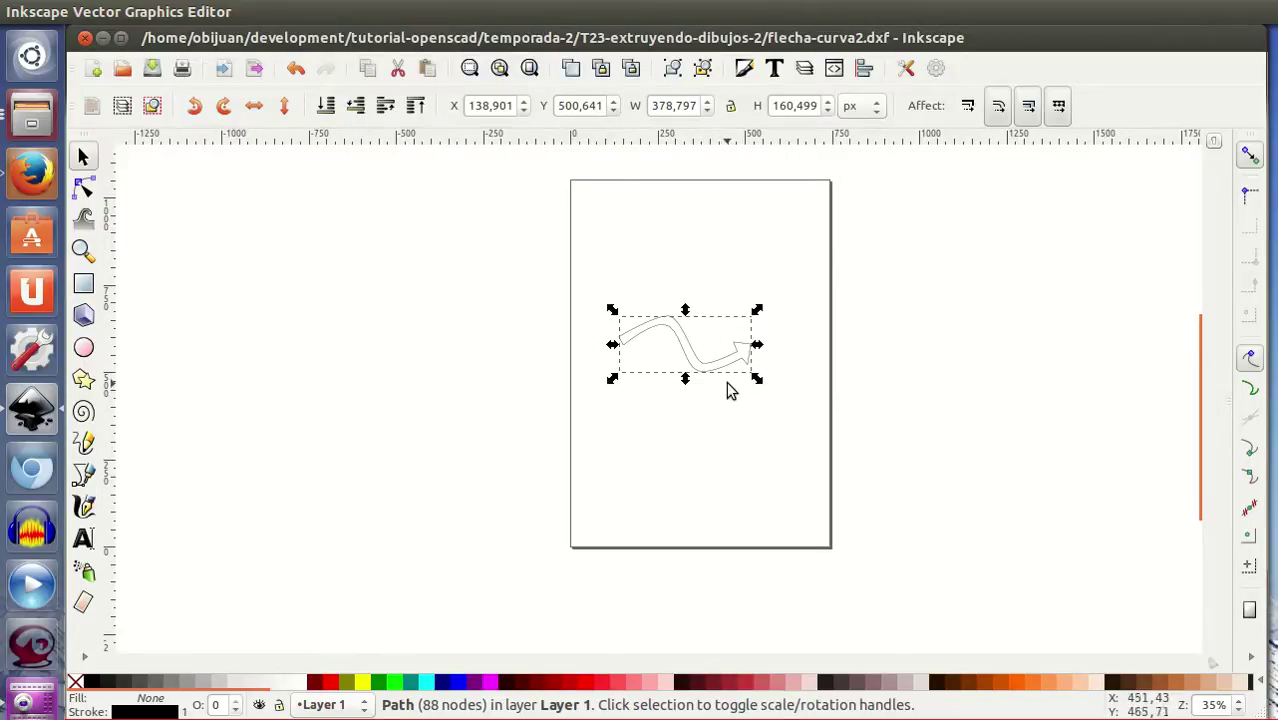
{"action": "mouse_move", "coordinate": [733, 380]}
{"action": "left_mouse_down"}
{"action": "mouse_move", "coordinate": [556, 502]}
{"action": "mouse_move", "coordinate": [596, 564]}
{"action": "left_mouse_up"}
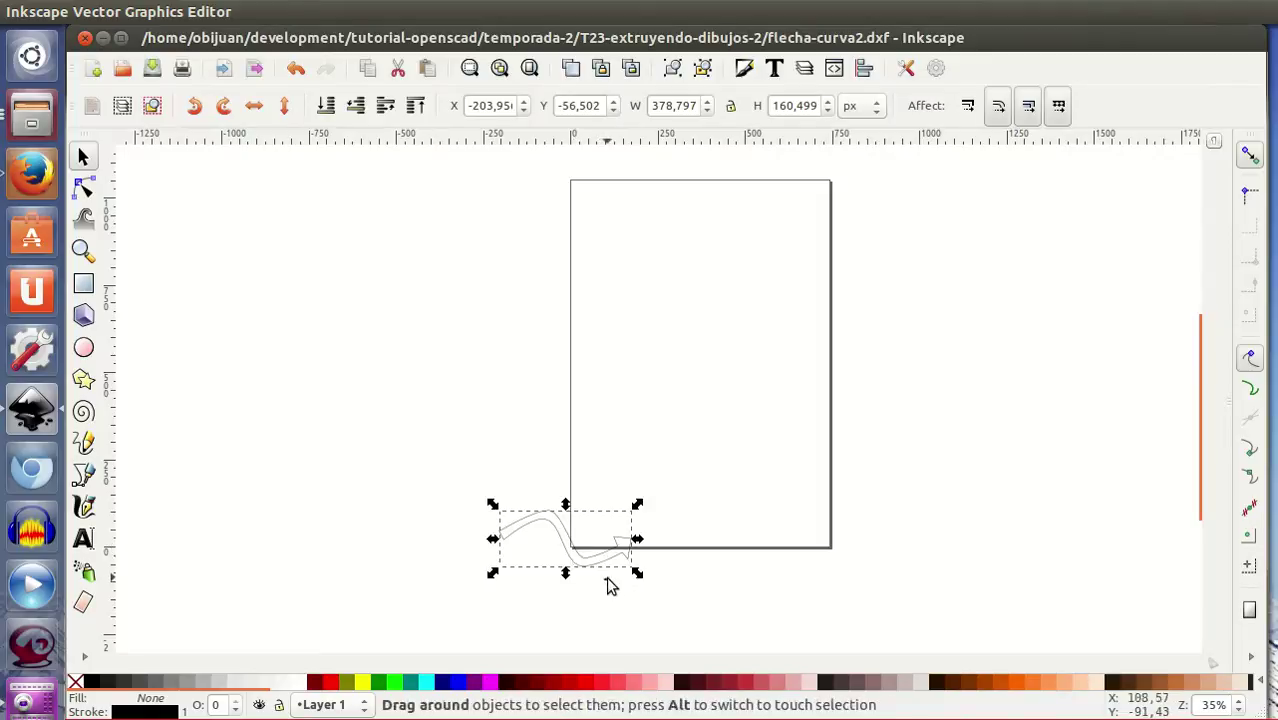
{"action": "left_click", "coordinate": [644, 576]}
{"action": "left_click_drag", "start_coordinate": [640, 568], "coordinate": [628, 565]}
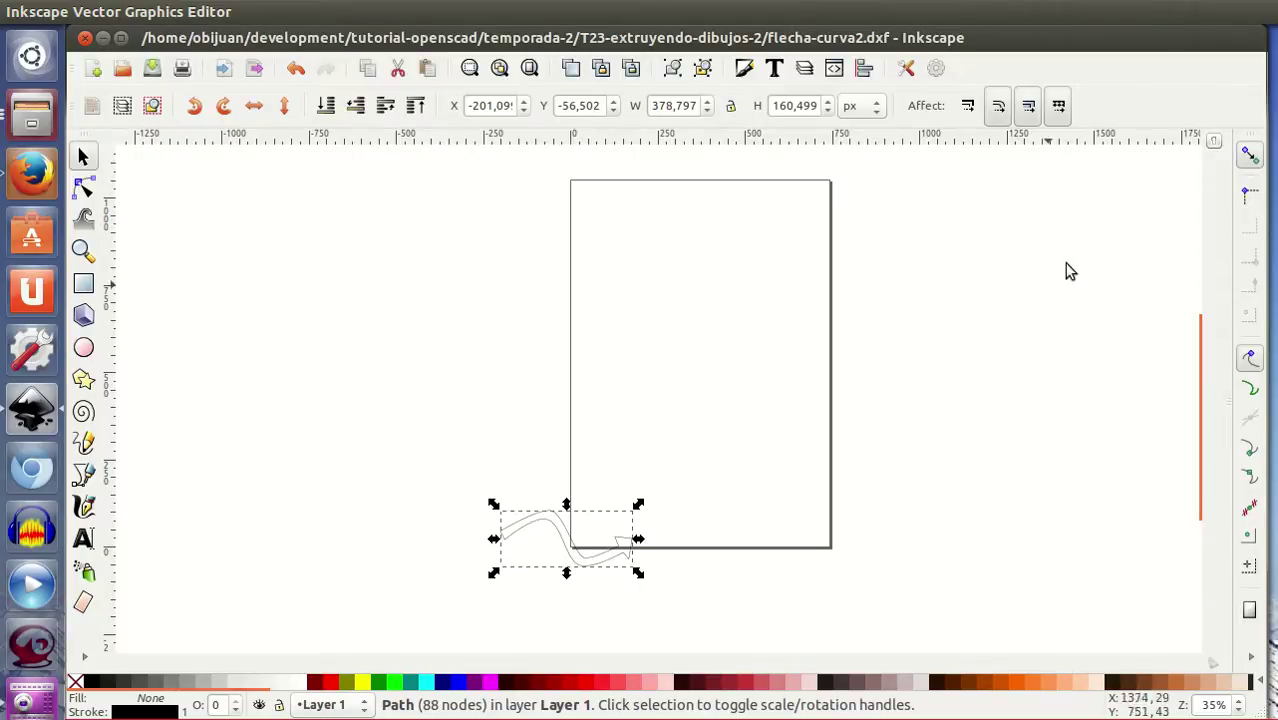
{"action": "mouse_move", "coordinate": [88, 11]}
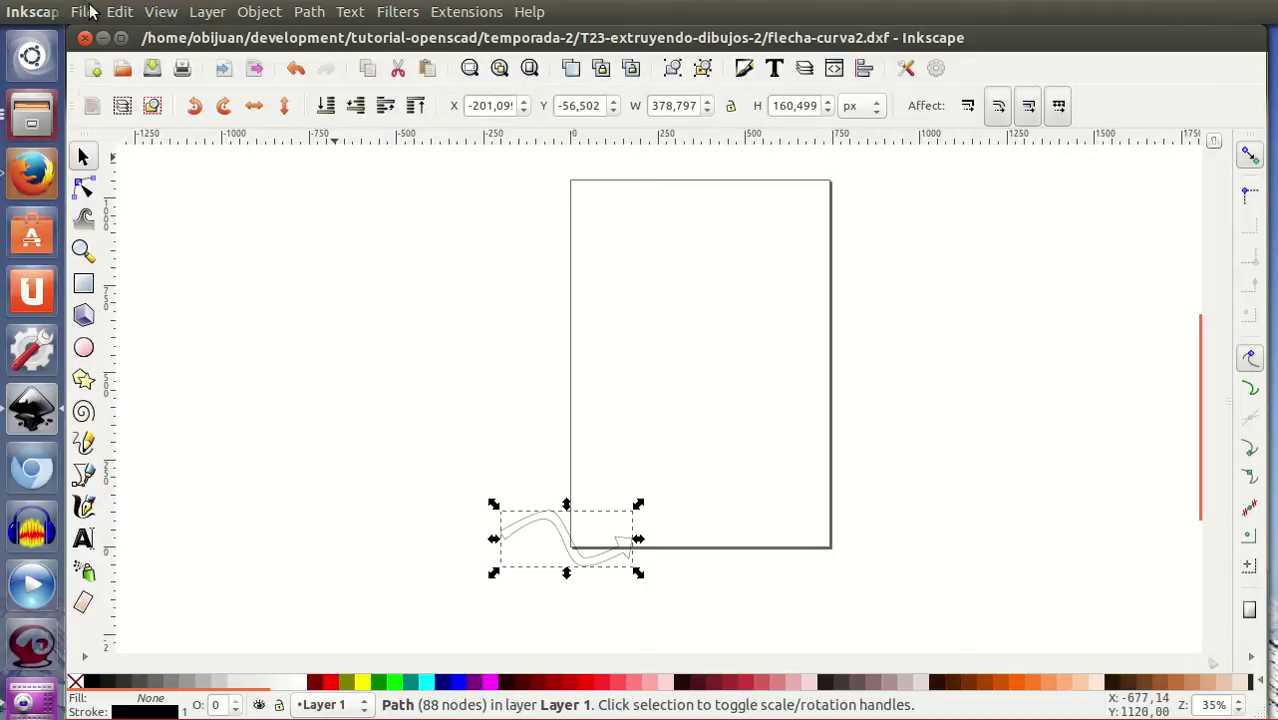
Save the repositioned arrow, accepting the DXF export options.
{"action": "left_click", "coordinate": [84, 11]}
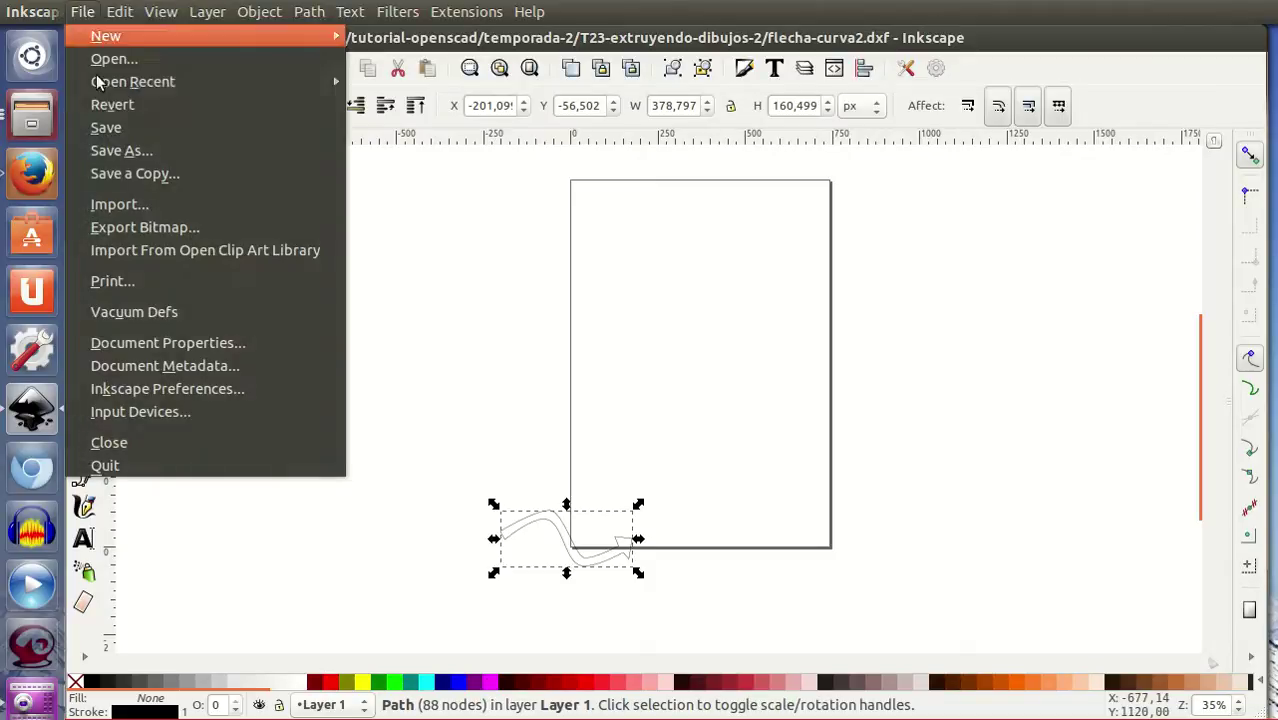
{"action": "left_click", "coordinate": [105, 128]}
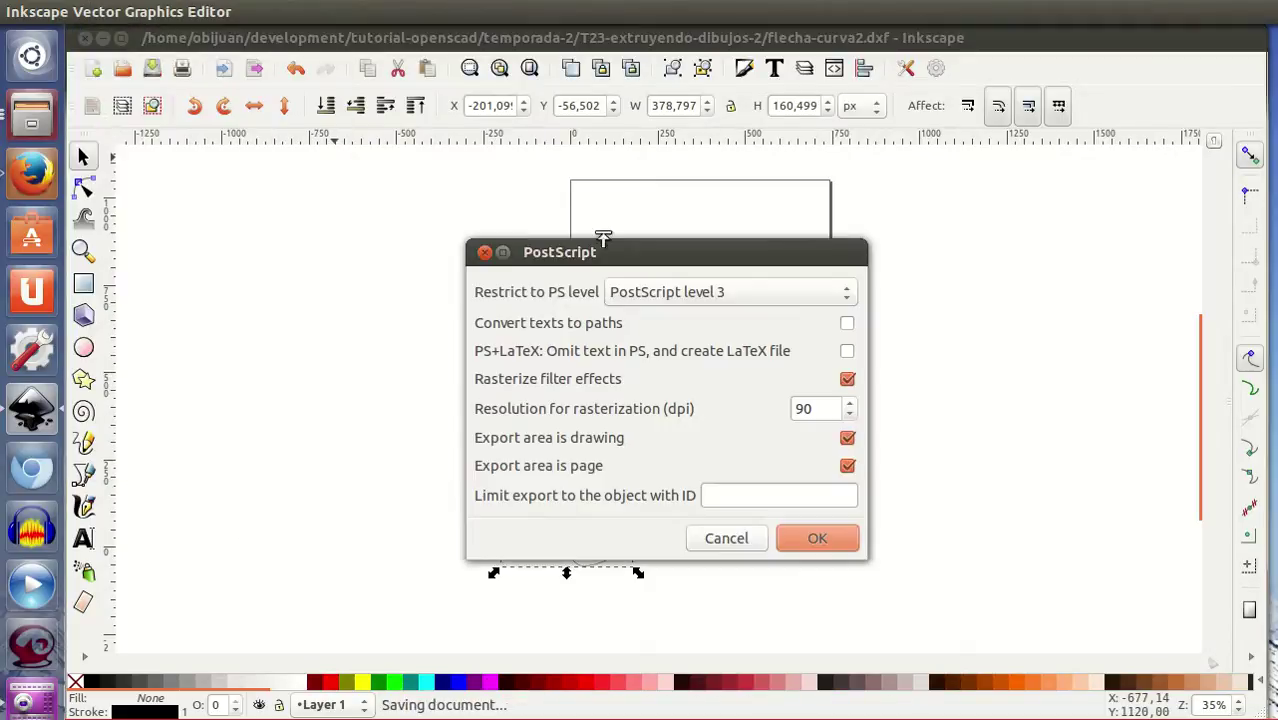
{"action": "left_click", "coordinate": [816, 552]}
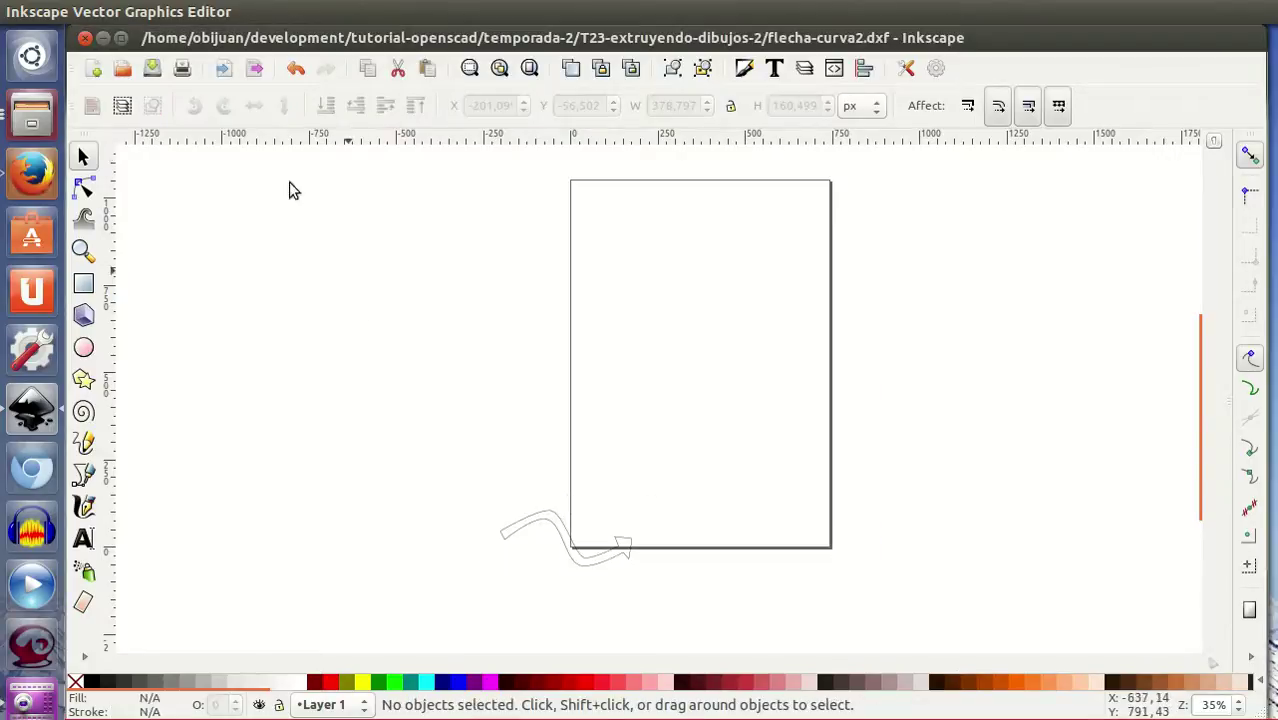
Save As over the existing flecha-curva2.dxf, replacing it as an AutoCAD DXF R12 file.
{"action": "left_click", "coordinate": [84, 11]}
{"action": "left_click", "coordinate": [118, 150]}
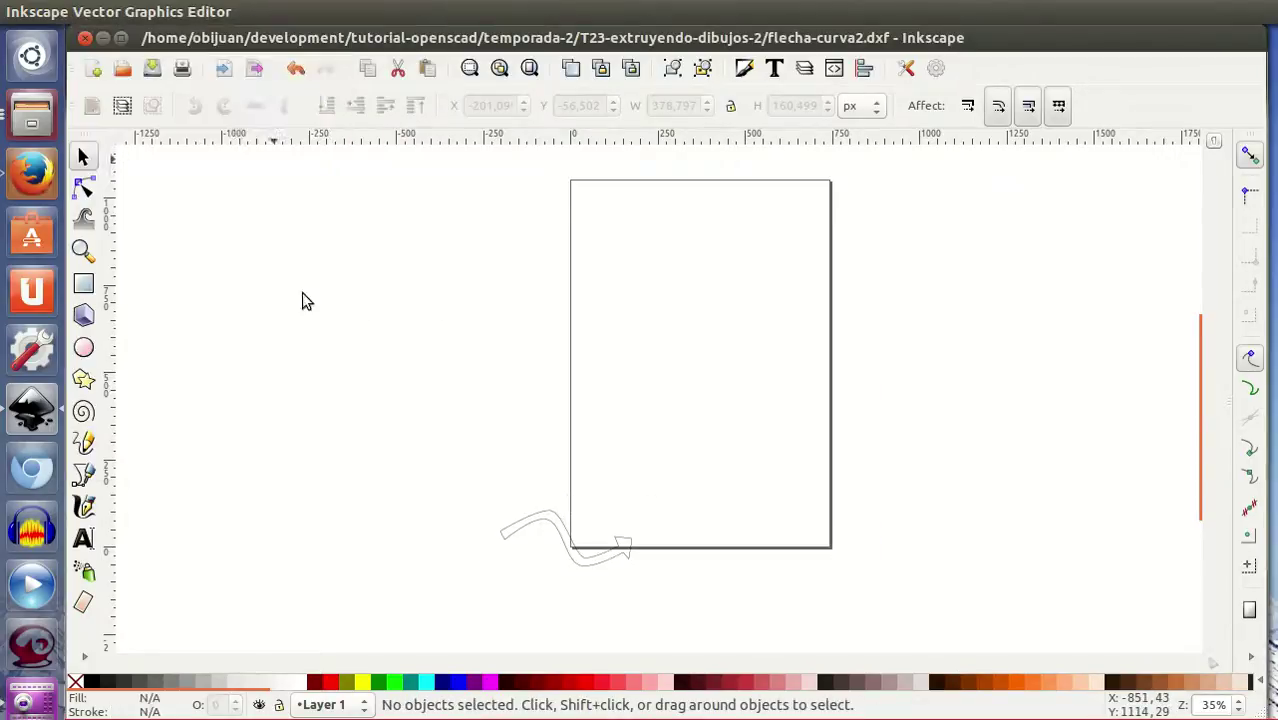
{"action": "left_click", "coordinate": [514, 289]}
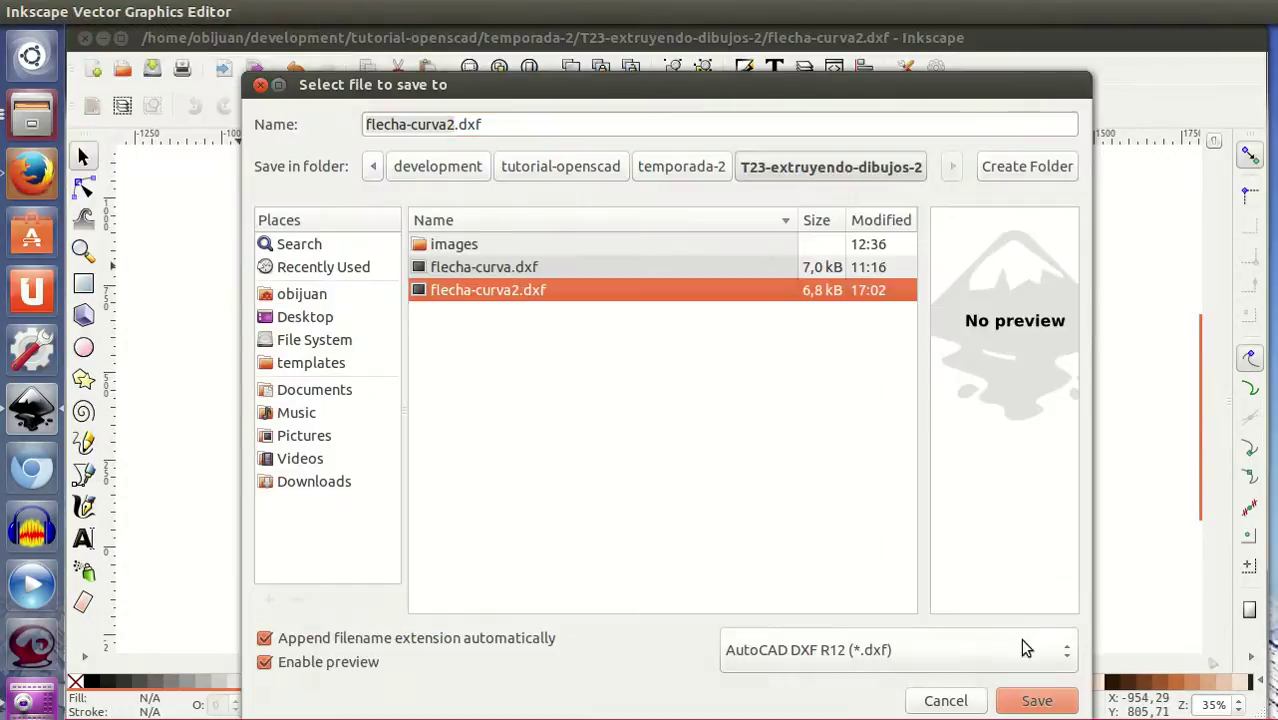
{"action": "left_click", "coordinate": [1034, 700]}
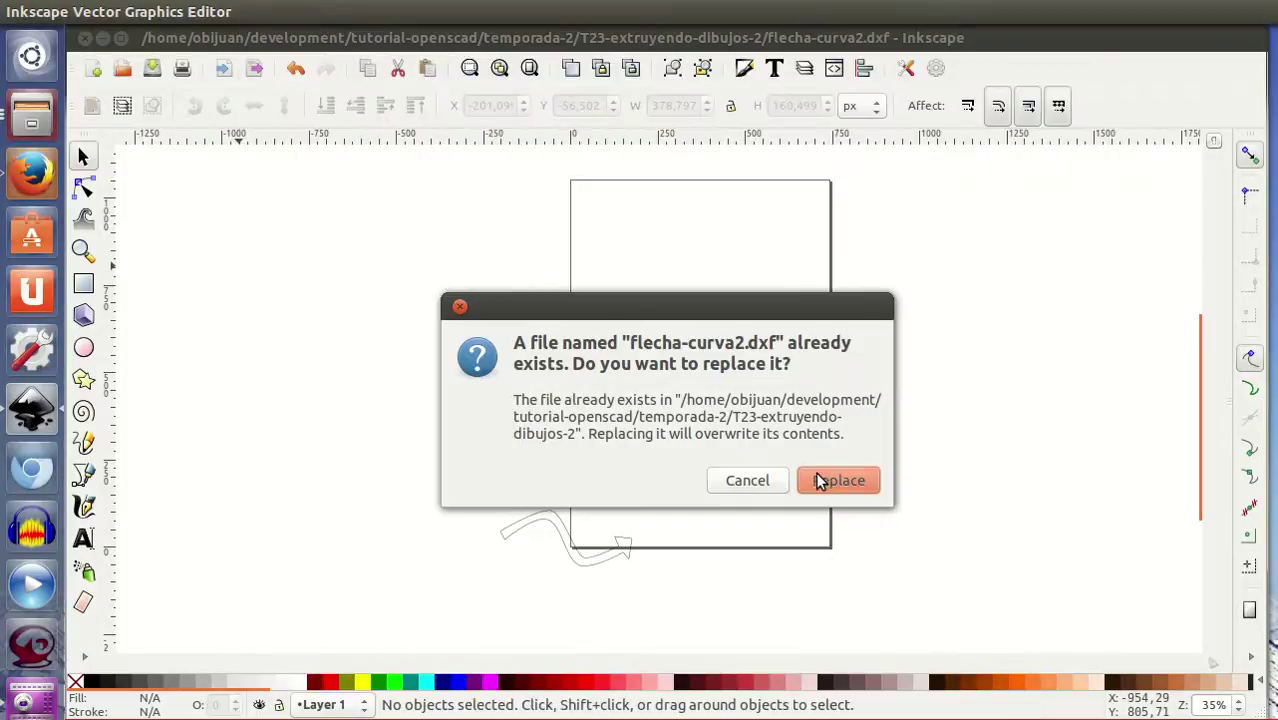
{"action": "left_click", "coordinate": [820, 481]}
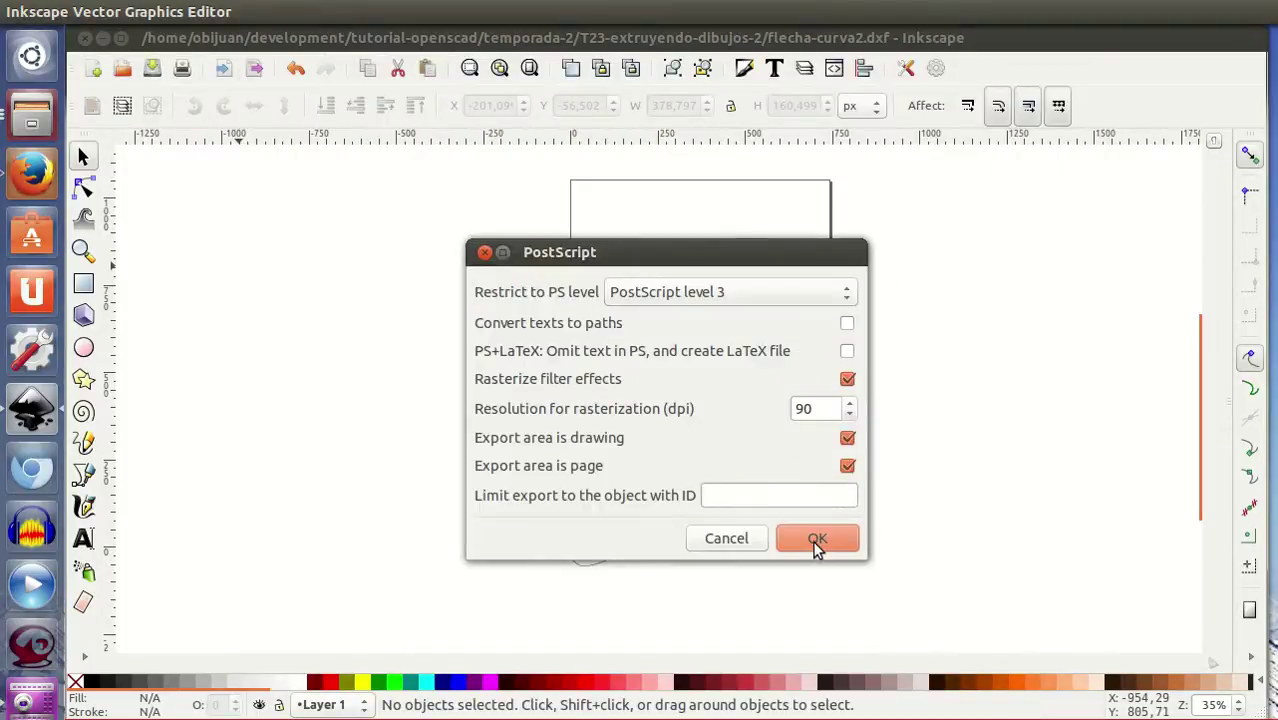
{"action": "left_click", "coordinate": [817, 540]}
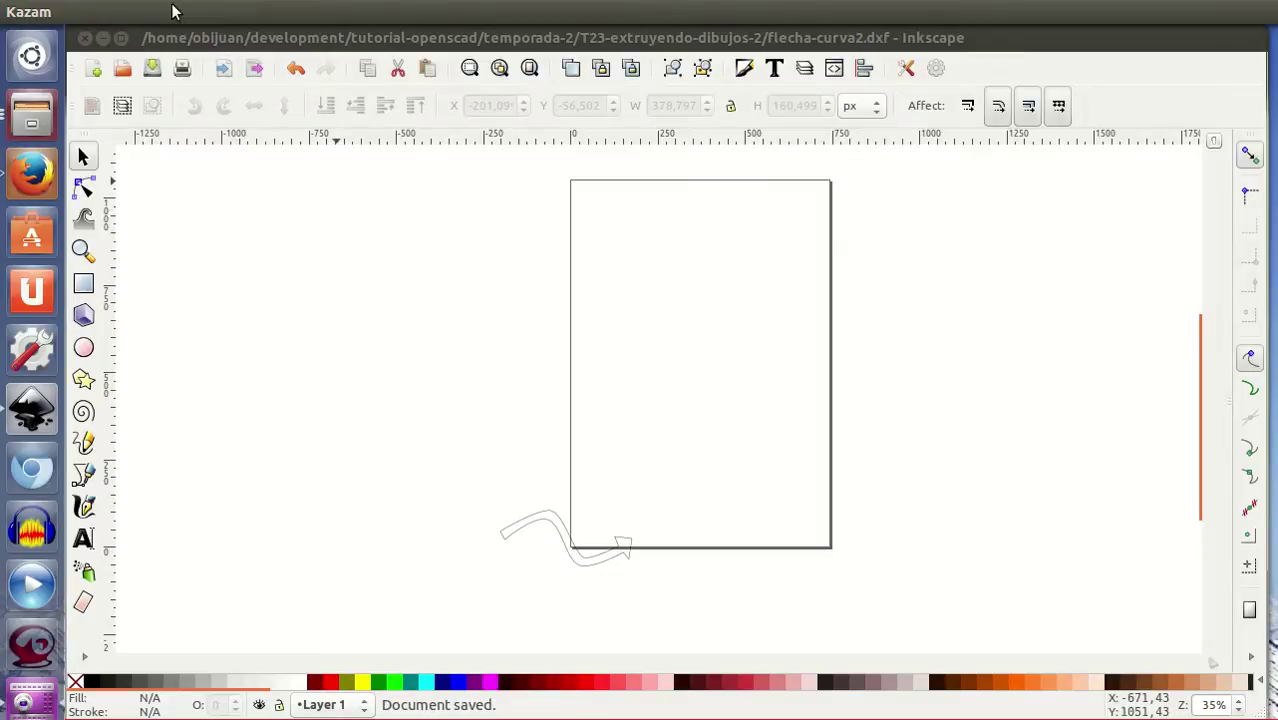
Overwrite flecha-curva2.dxf in Desktop Cutting Plotter (AutoCAD DXF R14) format with mm units.
{"action": "left_click", "coordinate": [85, 11]}
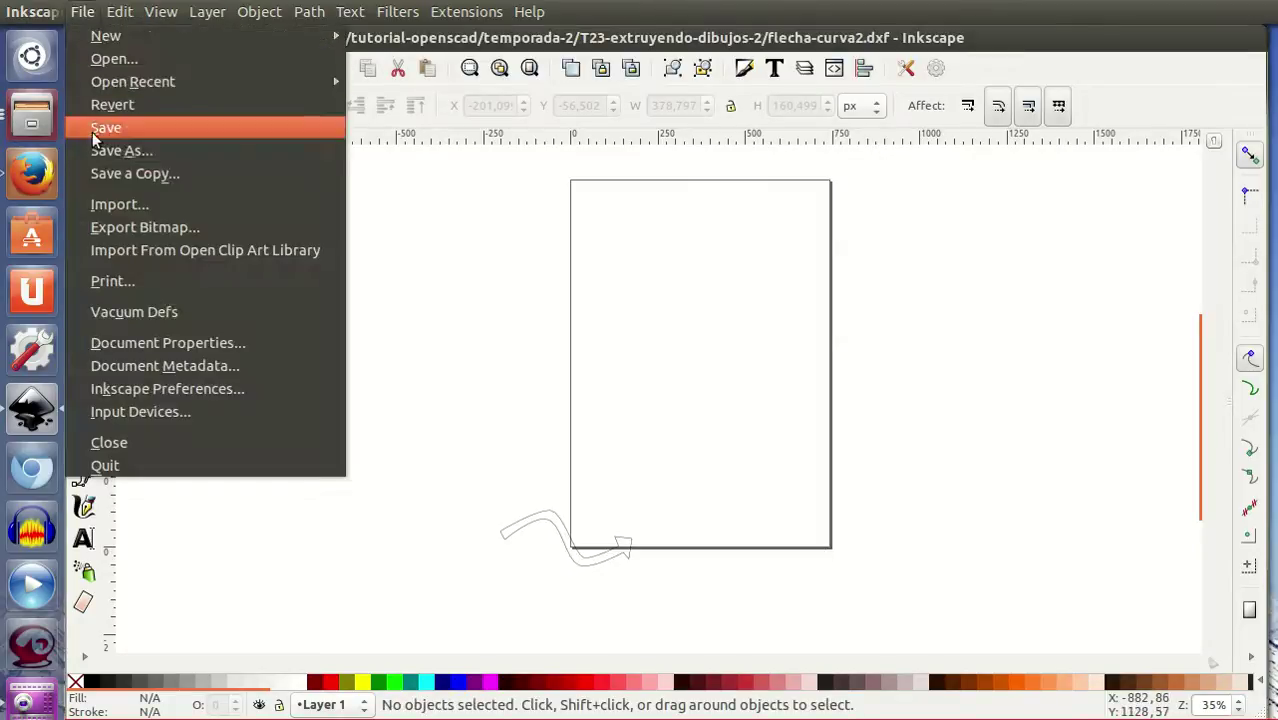
{"action": "left_click", "coordinate": [104, 154]}
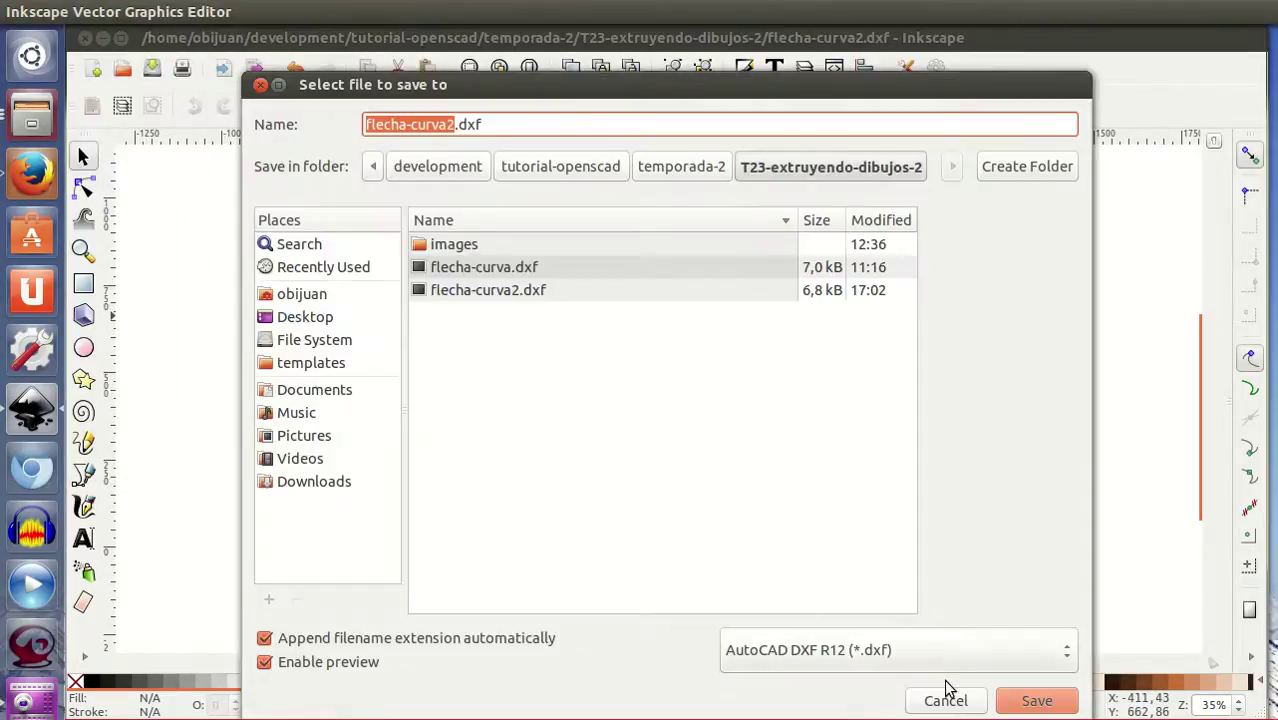
{"action": "left_click", "coordinate": [807, 652]}
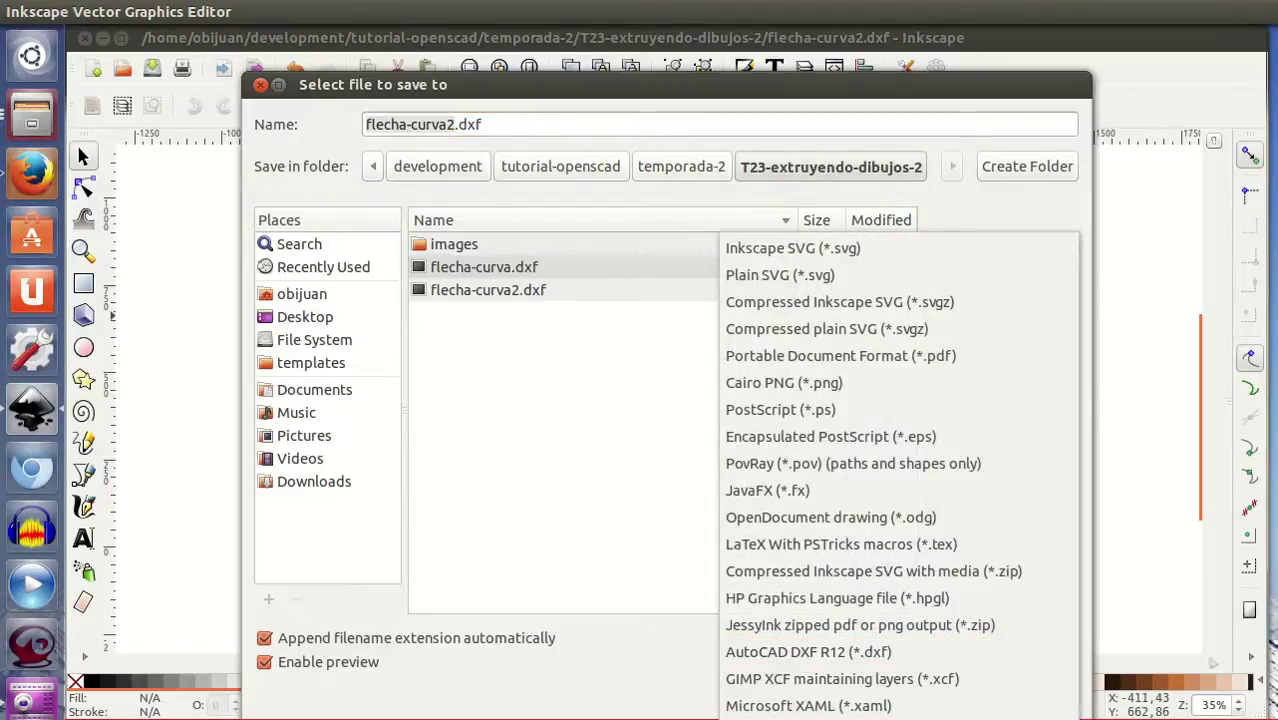
{"action": "left_click", "coordinate": [860, 705]}
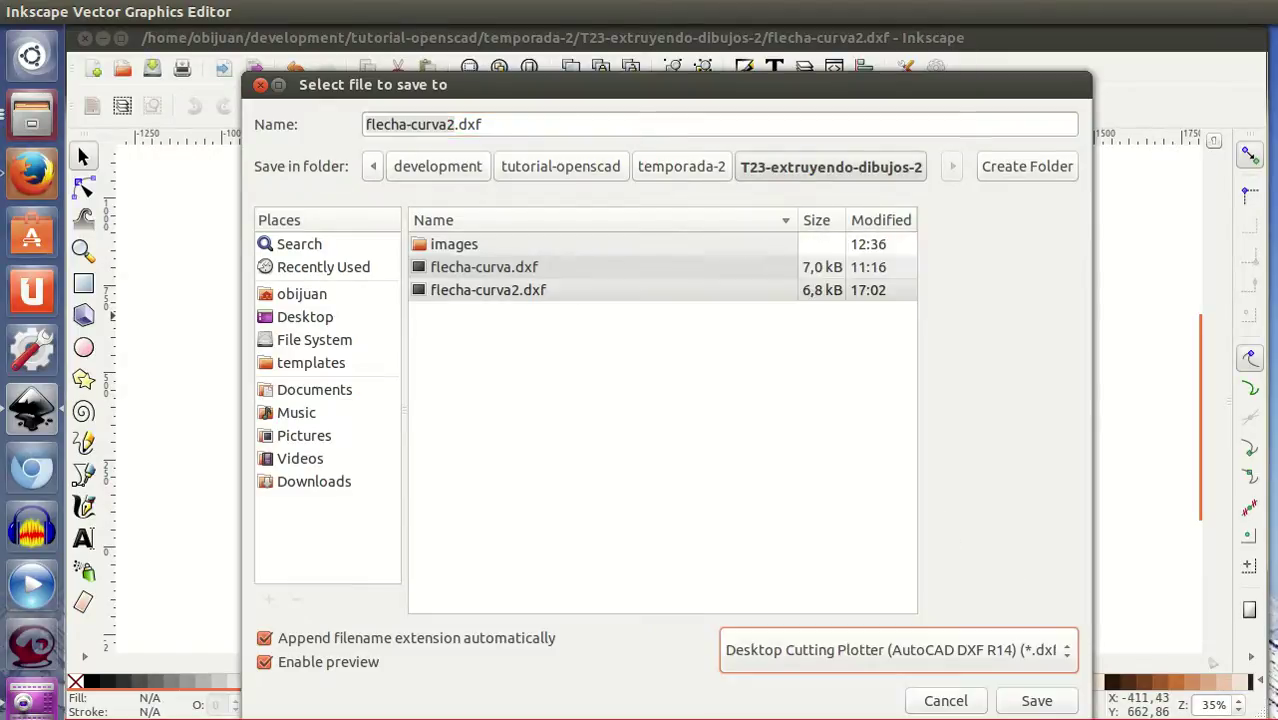
{"action": "left_click", "coordinate": [553, 292]}
{"action": "left_click", "coordinate": [1035, 700]}
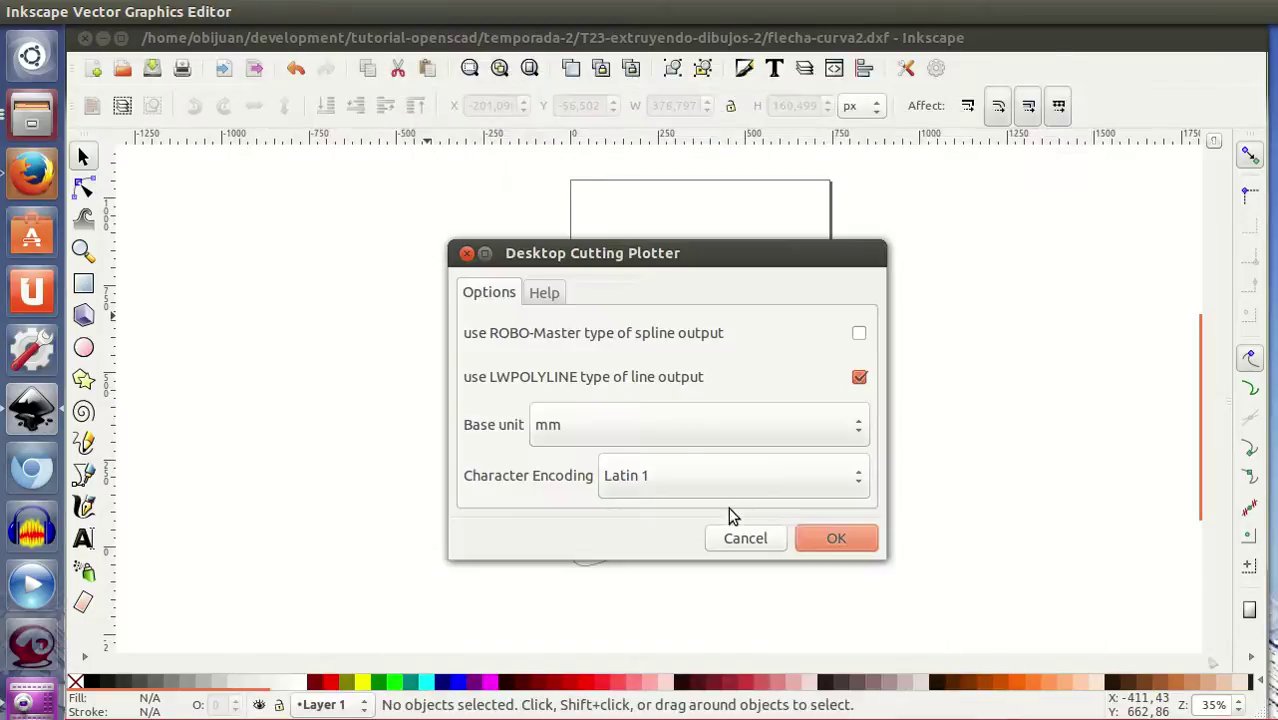
{"action": "left_click", "coordinate": [824, 539]}
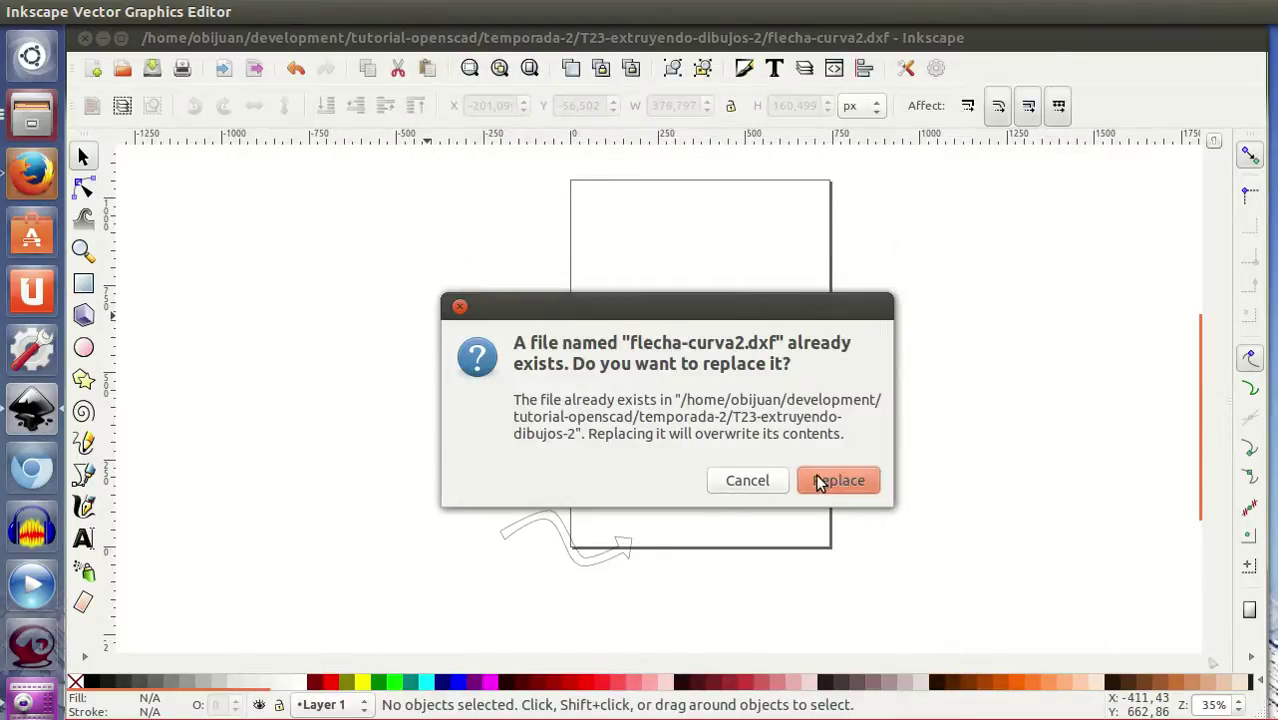
{"action": "left_click", "coordinate": [838, 482]}
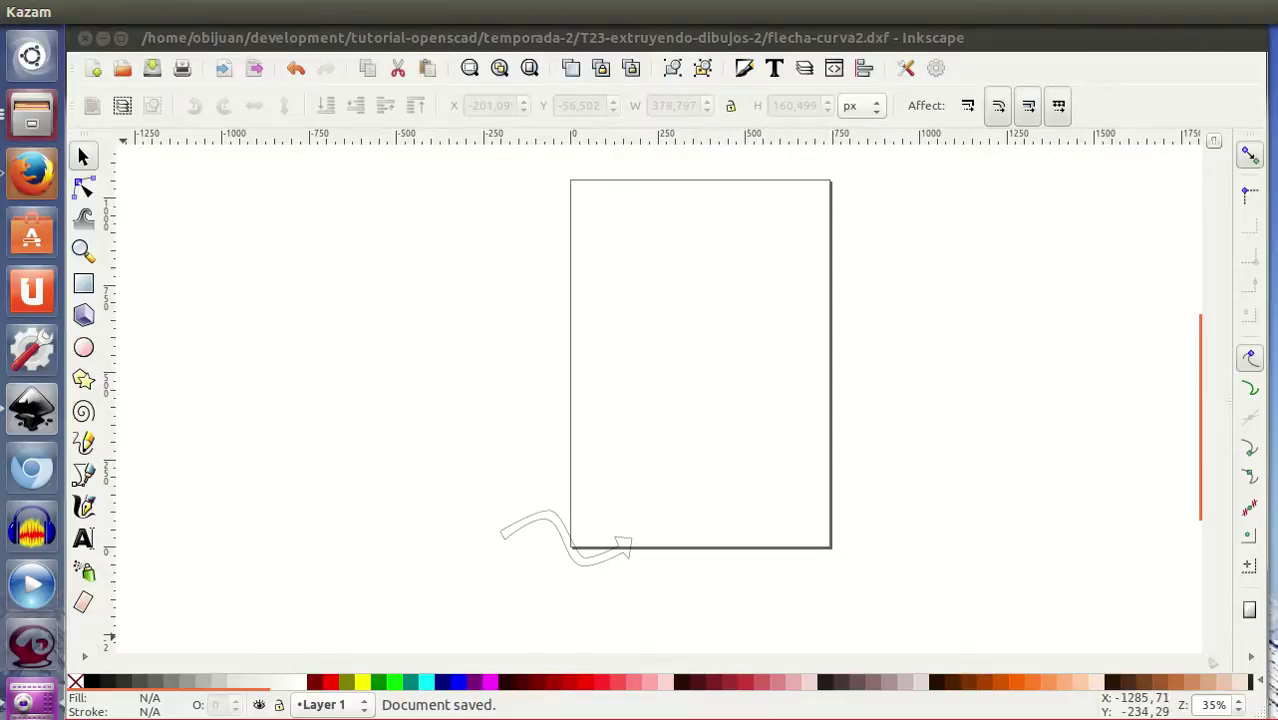
Reload and render the arrow at the origin in OpenSCAD, adding blank lines above the import.
{"action": "key", "text": "alt+Tab"}
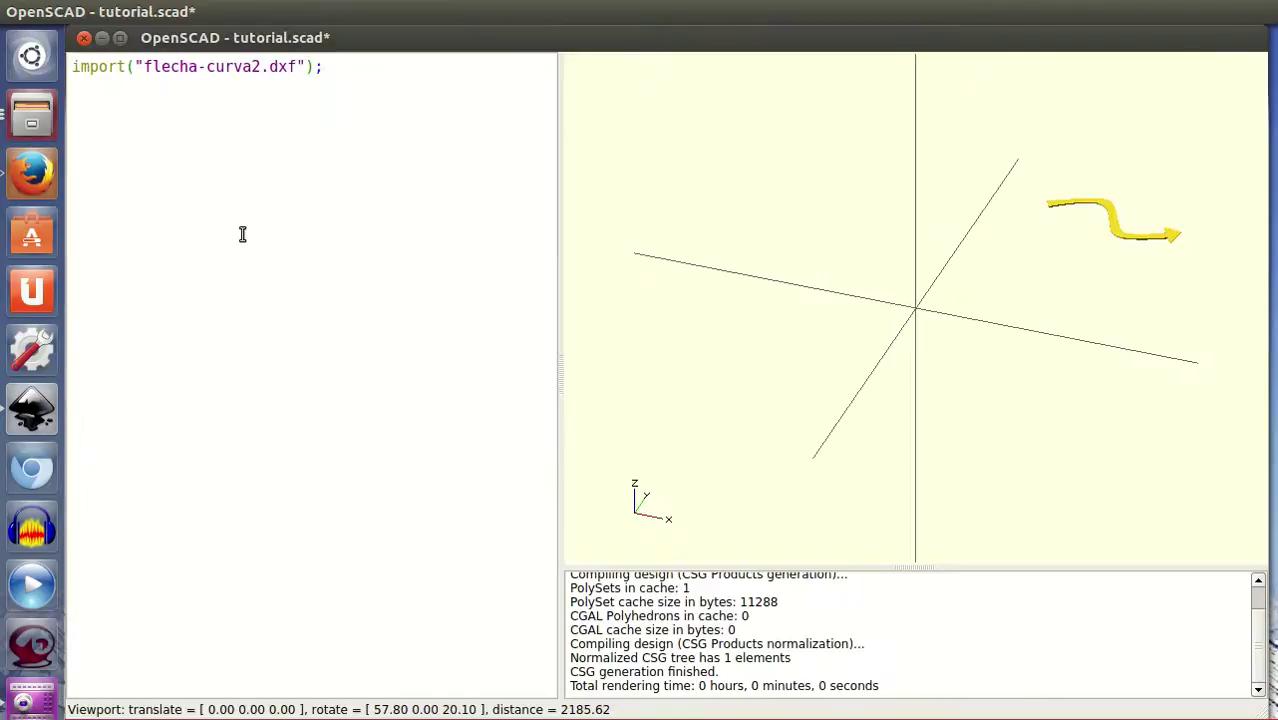
{"action": "key", "text": "F5"}
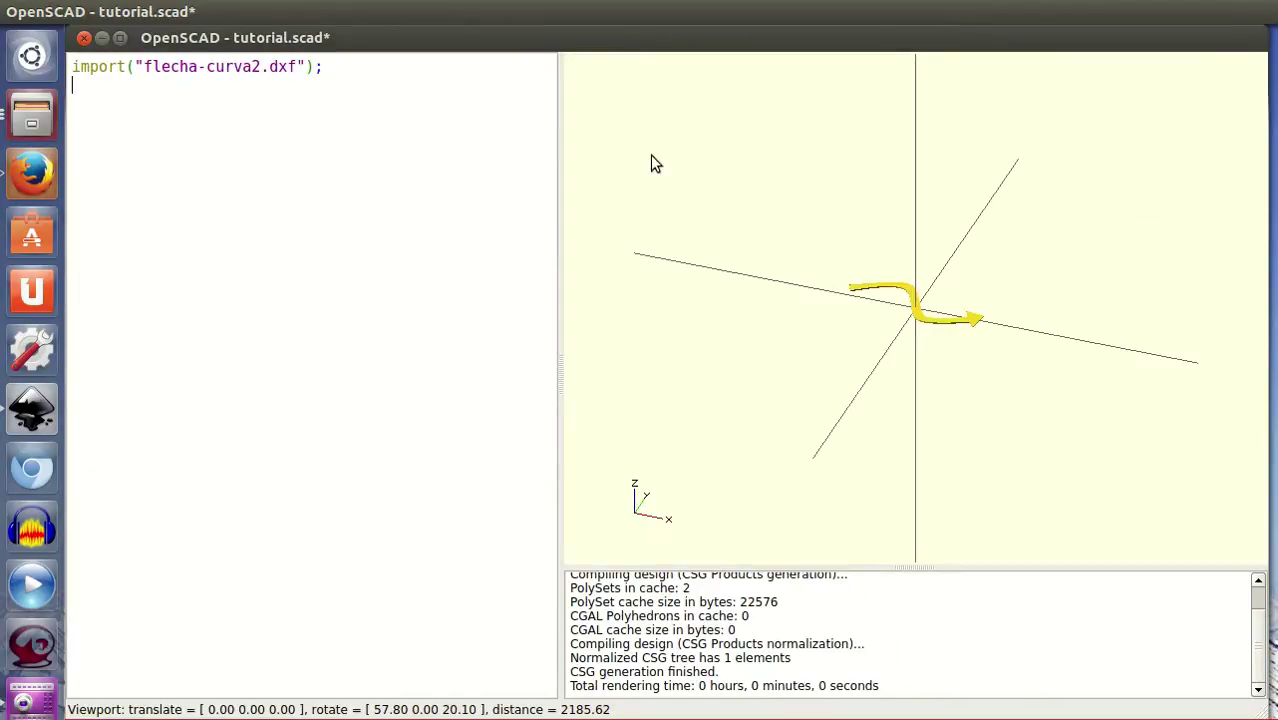
{"action": "scroll", "coordinate": [1016, 344], "scroll_direction": "up", "scroll_amount": 5}
{"action": "left_click_drag", "start_coordinate": [1003, 348], "coordinate": [917, 430]}
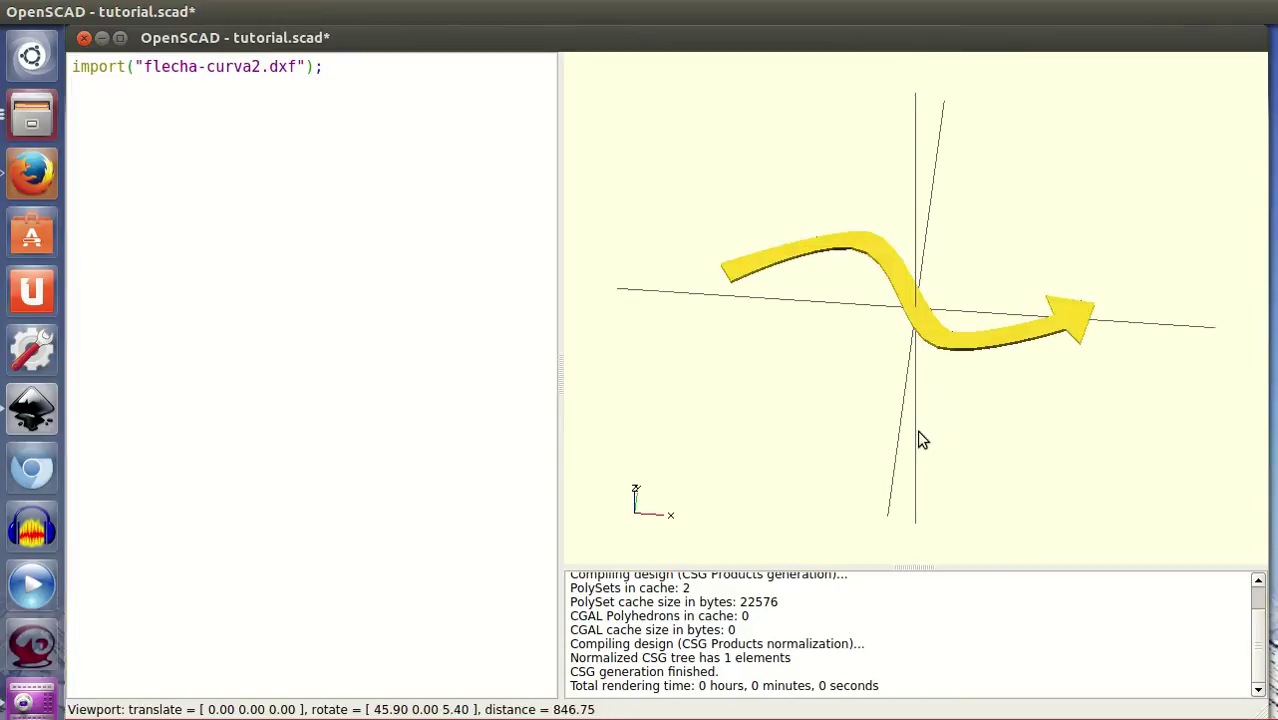
{"action": "key", "text": "F6"}
{"action": "mouse_move", "coordinate": [947, 346]}
{"action": "left_mouse_down"}
{"action": "mouse_move", "coordinate": [956, 400]}
{"action": "mouse_move", "coordinate": [944, 358]}
{"action": "mouse_move", "coordinate": [945, 373]}
{"action": "left_mouse_up"}
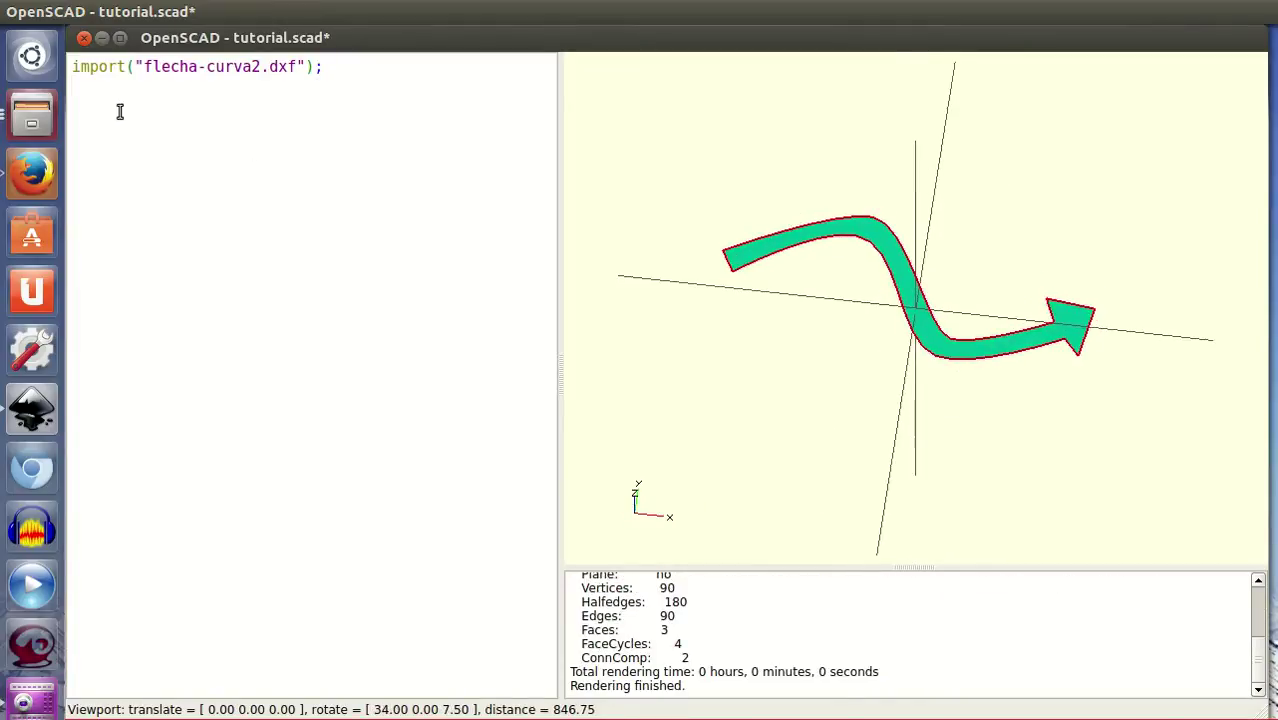
{"action": "key", "text": "Return"}
{"action": "key", "text": "Return"}
{"action": "key", "text": "Up"}
Wrap the arrow import in linear_extrude(height = 20) and preview the 20-unit-tall solid from several angles.
{"action": "type", "text": "linear_extrude(height = 20"}
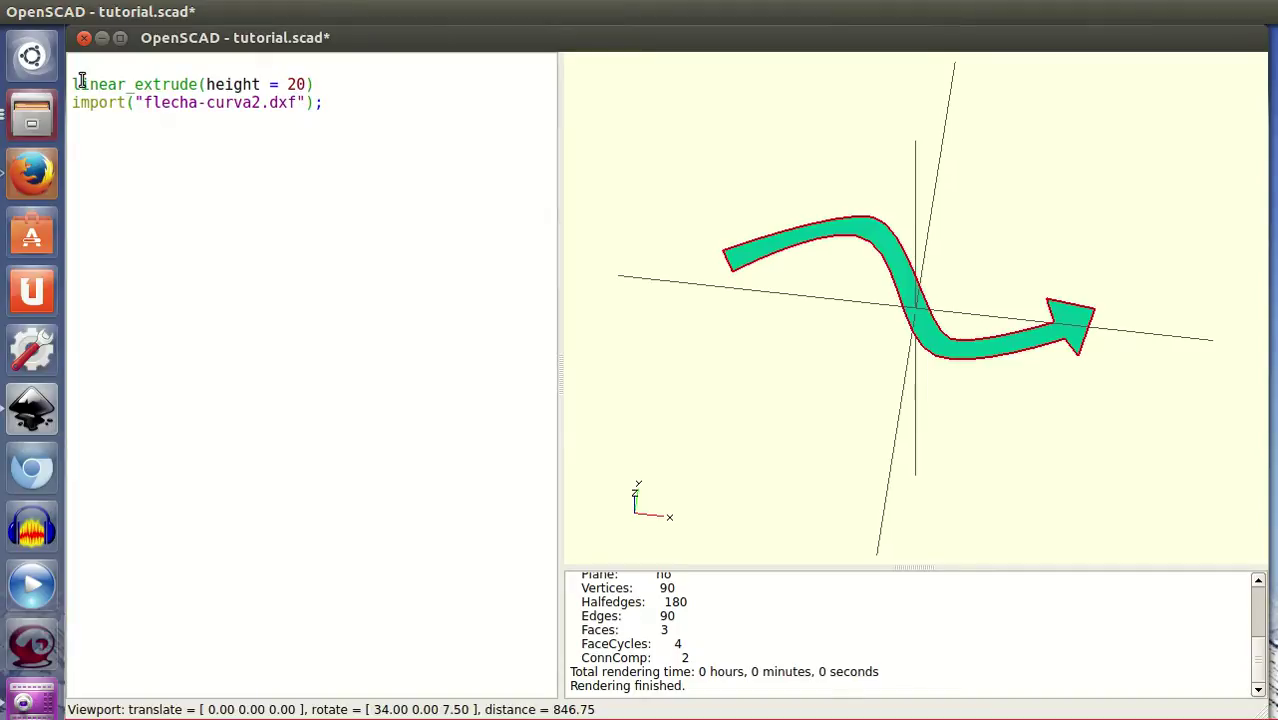
{"action": "key", "text": "F5"}
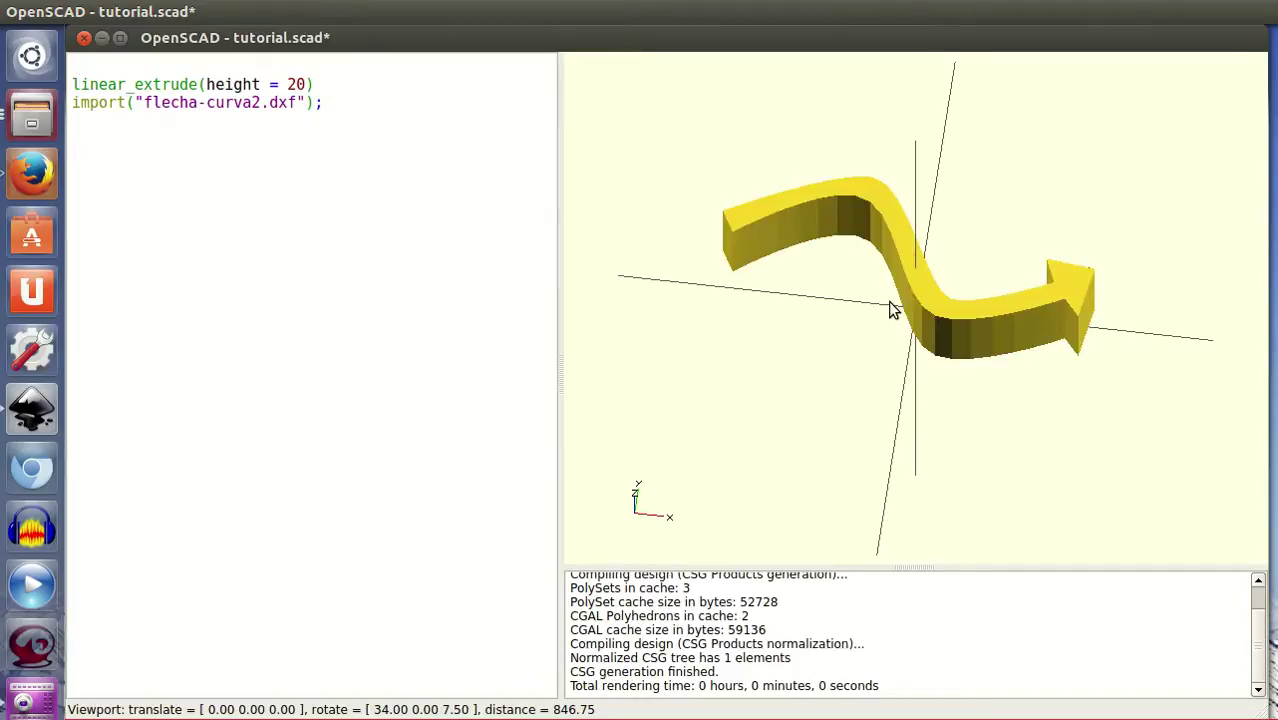
{"action": "scroll", "coordinate": [890, 305], "scroll_direction": "down", "scroll_amount": 2}
{"action": "mouse_move", "coordinate": [918, 448]}
{"action": "left_mouse_down"}
{"action": "mouse_move", "coordinate": [856, 394]}
{"action": "mouse_move", "coordinate": [773, 377]}
{"action": "mouse_move", "coordinate": [812, 406]}
{"action": "mouse_move", "coordinate": [947, 431]}
{"action": "mouse_move", "coordinate": [936, 474]}
{"action": "mouse_move", "coordinate": [896, 422]}
{"action": "mouse_move", "coordinate": [913, 421]}
{"action": "mouse_move", "coordinate": [901, 437]}
{"action": "mouse_move", "coordinate": [912, 447]}
{"action": "left_mouse_up"}
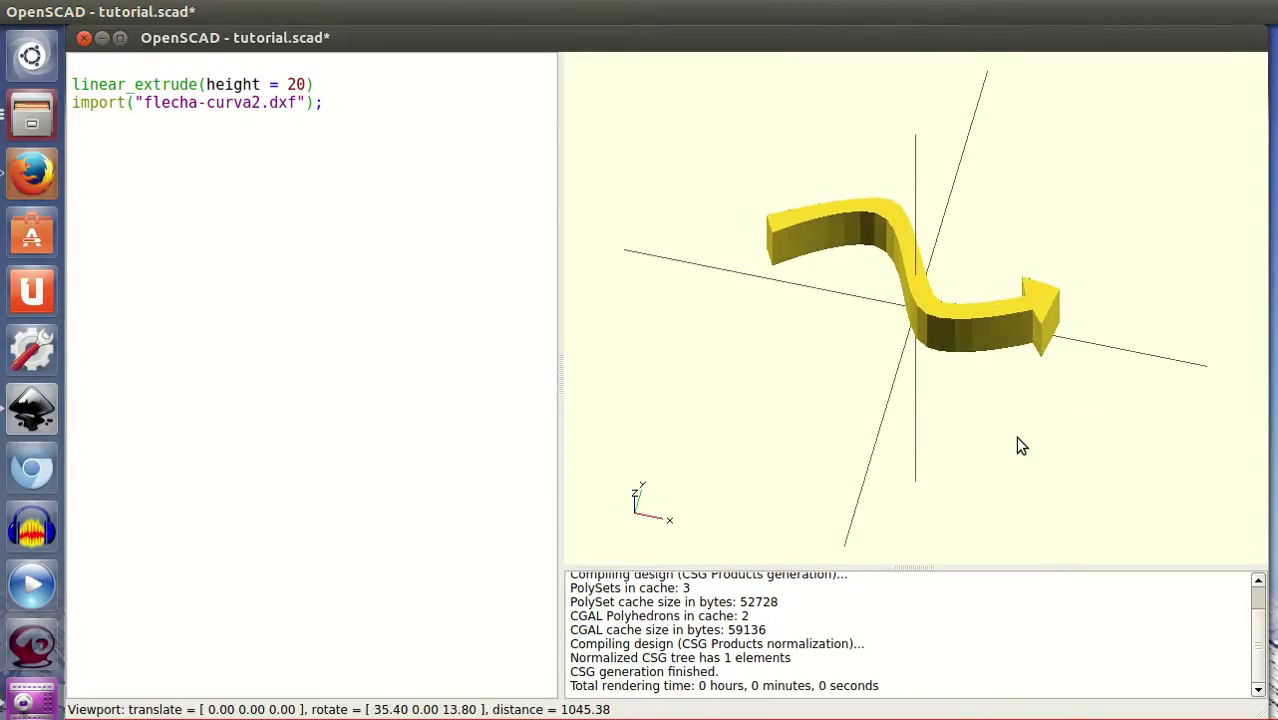